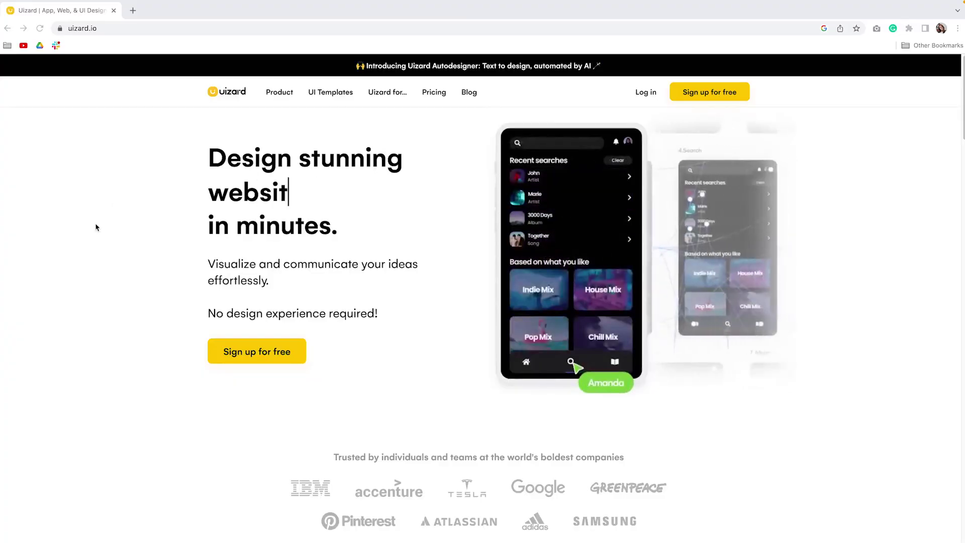
# Scroll down the waitlist dashboard and copy the unique Autodesigner referral link
pyautogui.scroll(-3, 96, 228)
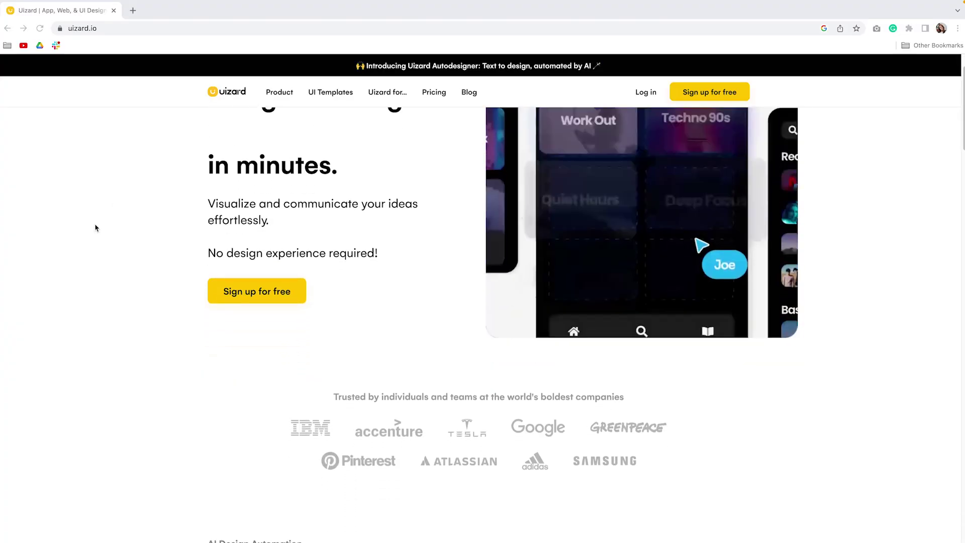
pyautogui.scroll(-7, 95, 228)
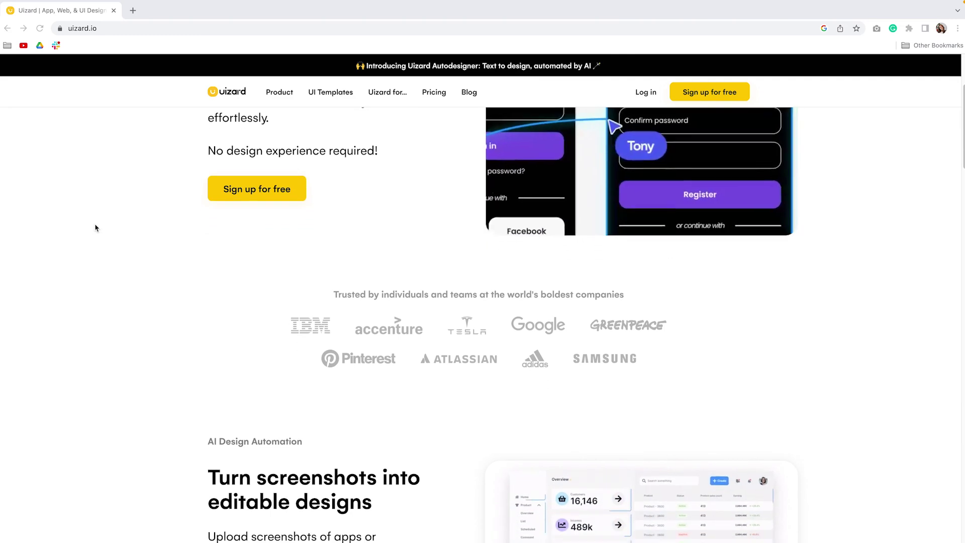
pyautogui.scroll(-5, 95, 228)
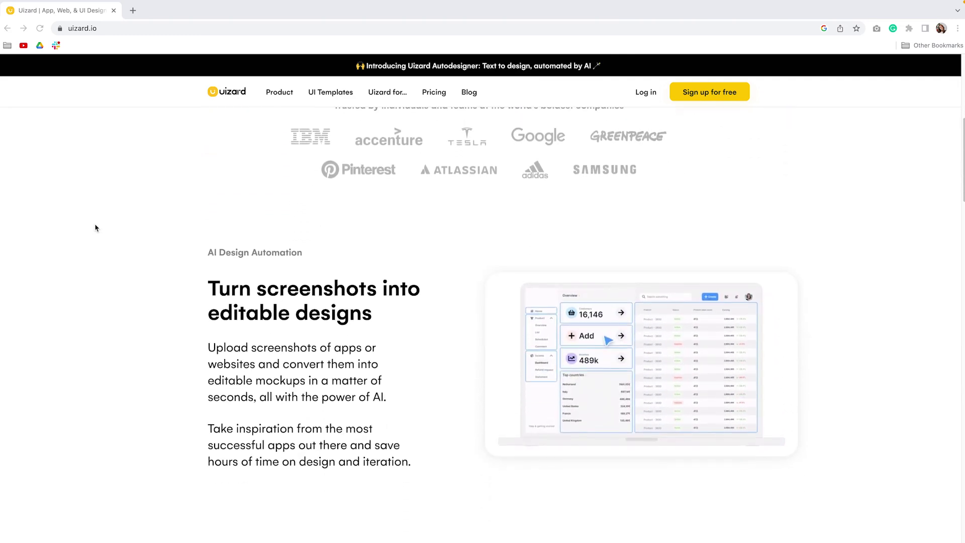
pyautogui.scroll(-10, 95, 227)
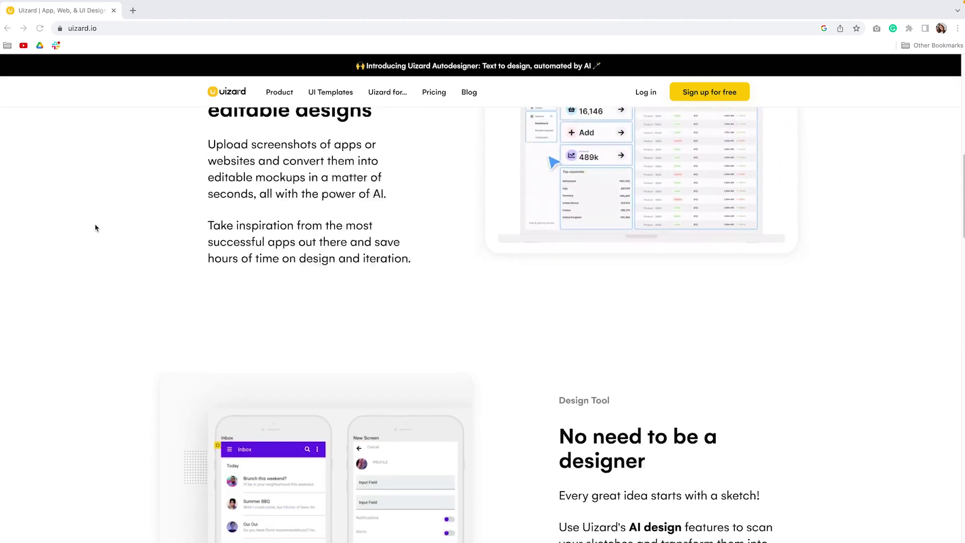
pyautogui.scroll(-5, 95, 227)
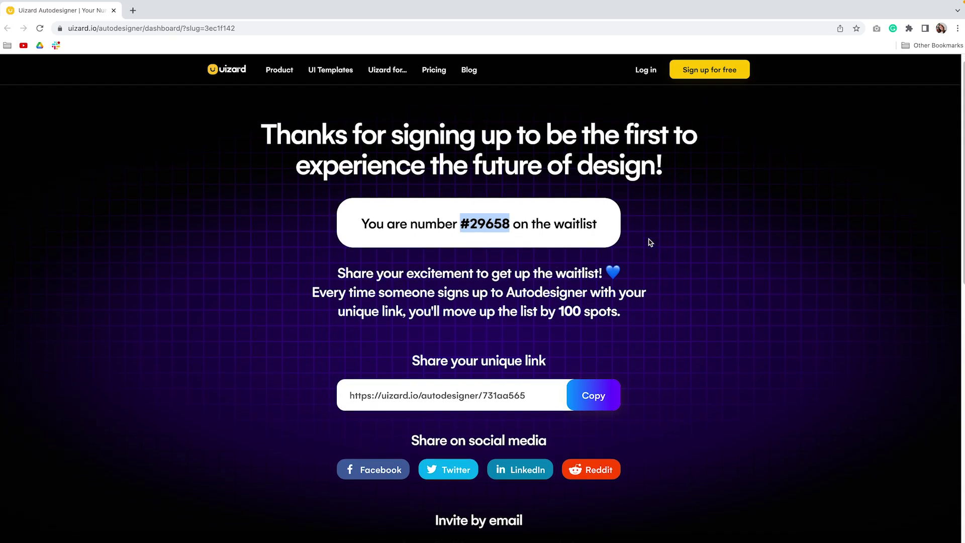
pyautogui.scroll(-1, 648, 242)
pyautogui.scroll(-1, 649, 242)
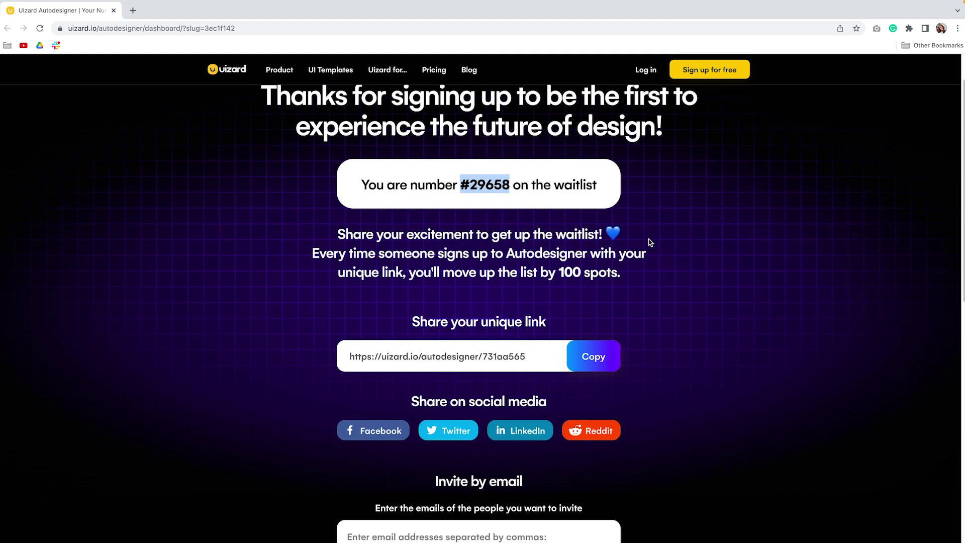
pyautogui.click(594, 360)
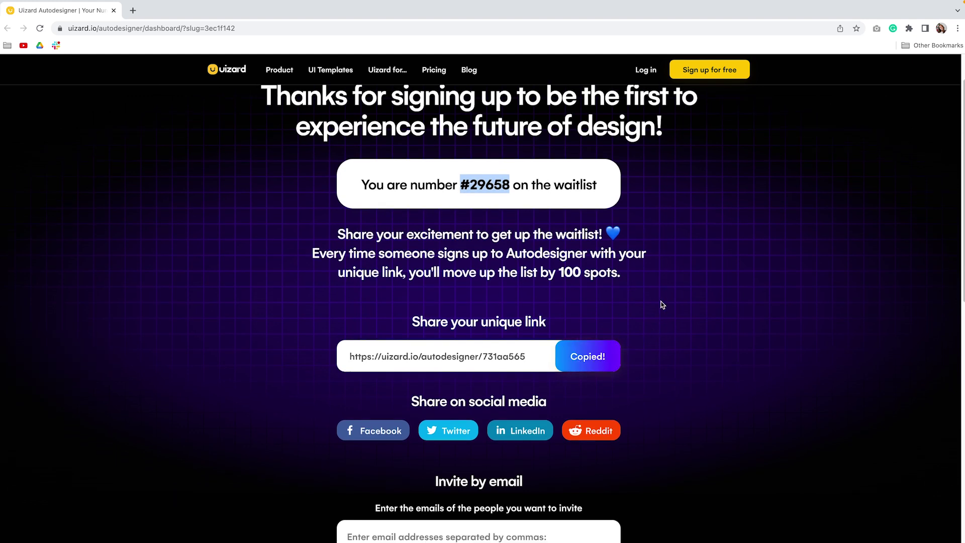
pyautogui.scroll(2, 663, 305)
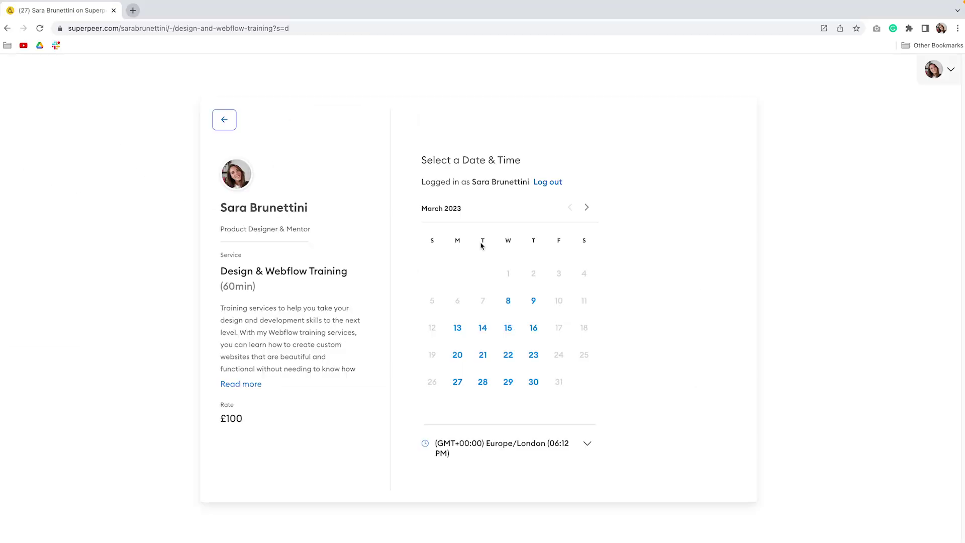
# Expand the Design & Webflow Training session's full description with Read more
pyautogui.click(248, 385)
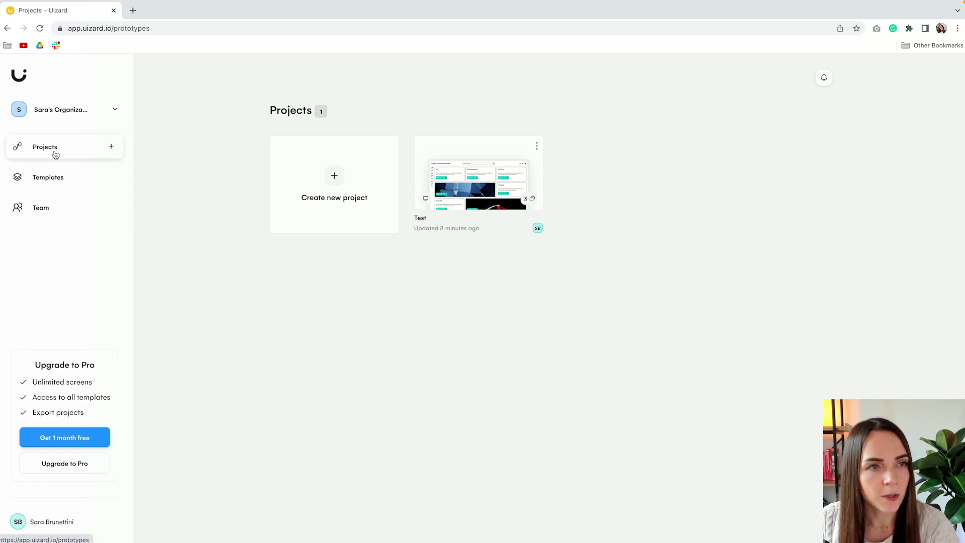
# Browse the template gallery, then look at the projects list and team members
pyautogui.click(54, 183)
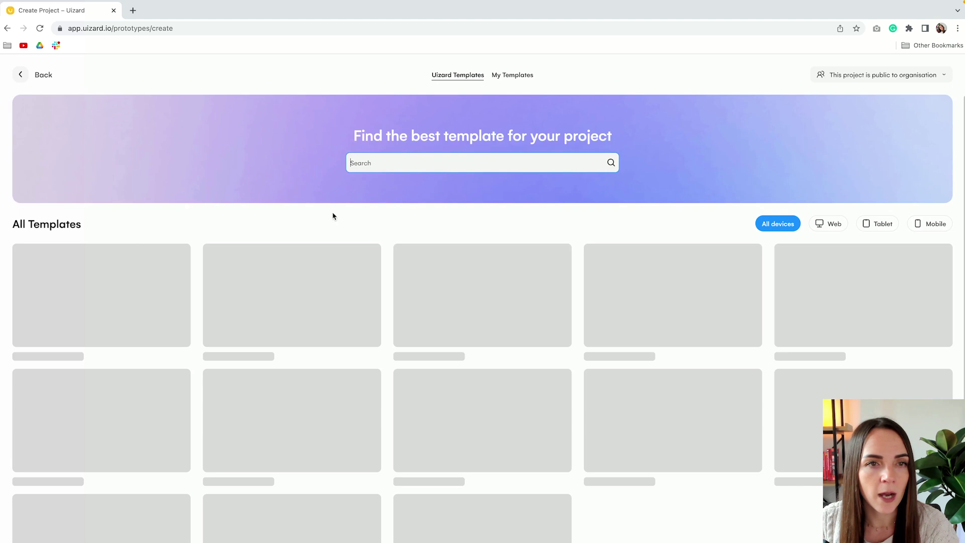
pyautogui.scroll(-1, 373, 226)
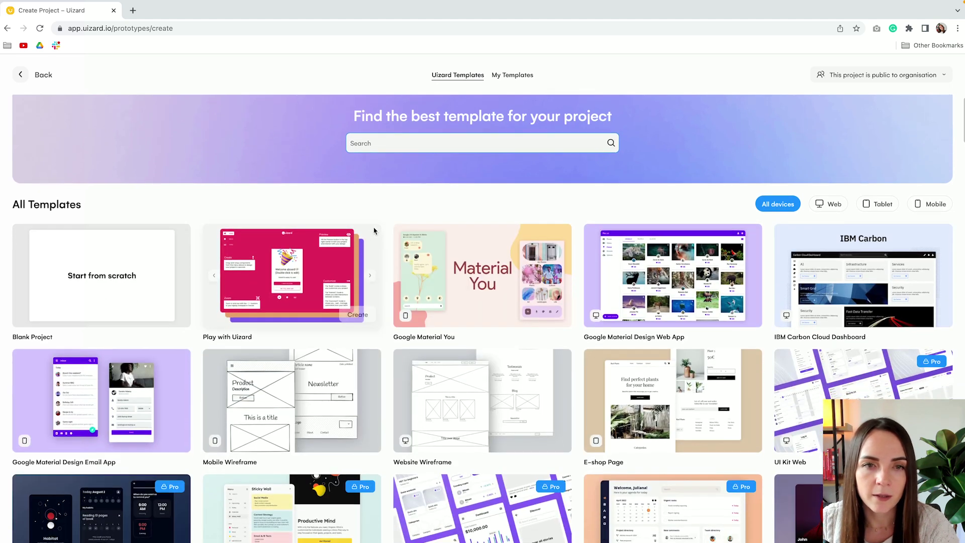
pyautogui.click(43, 75)
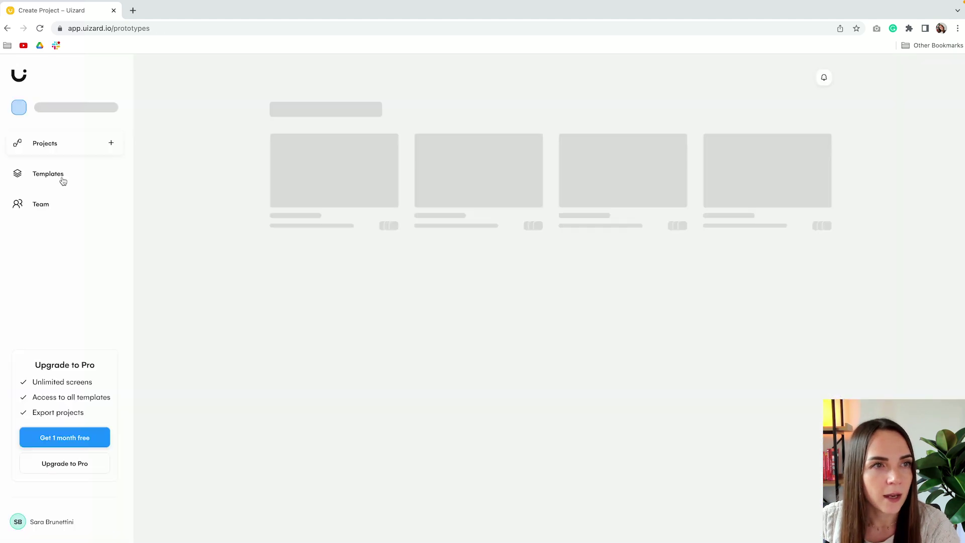
pyautogui.click(61, 208)
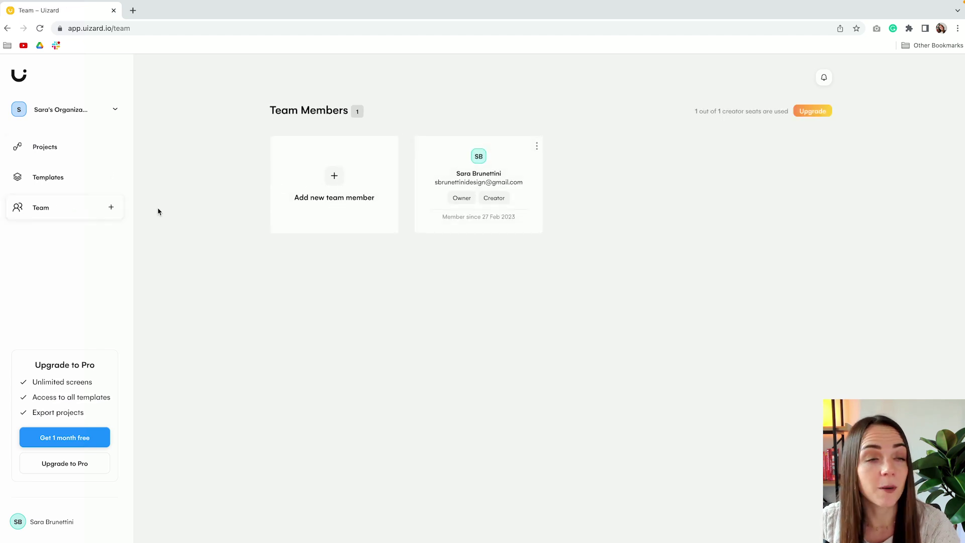
# Create a new project from the E-shop Page template card
pyautogui.click(58, 177)
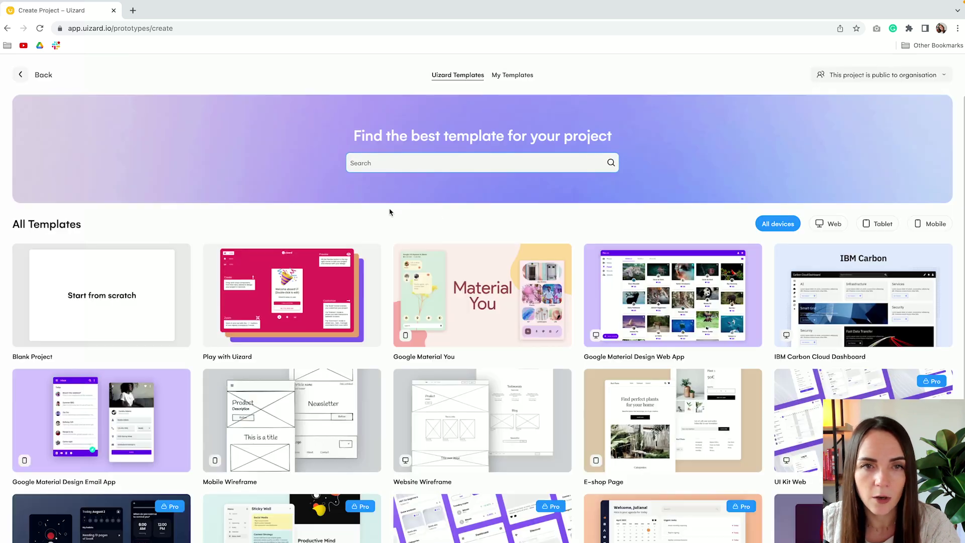
pyautogui.scroll(-3, 391, 210)
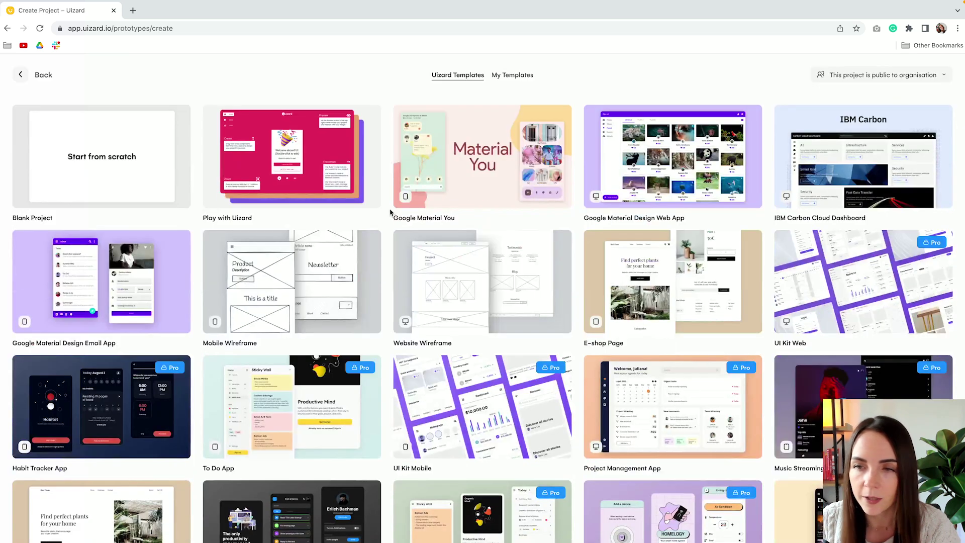
pyautogui.moveTo(925, 243)
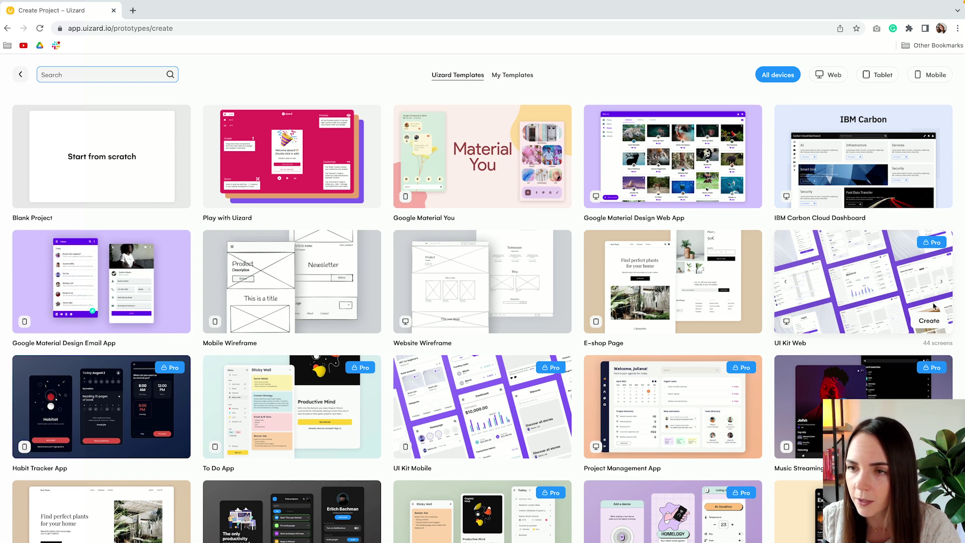
pyautogui.moveTo(640, 275)
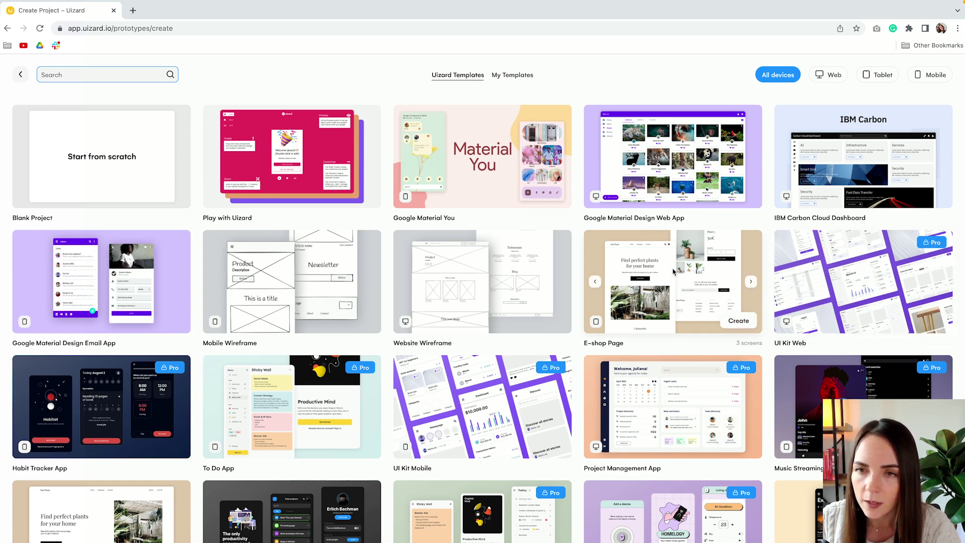
pyautogui.click(739, 322)
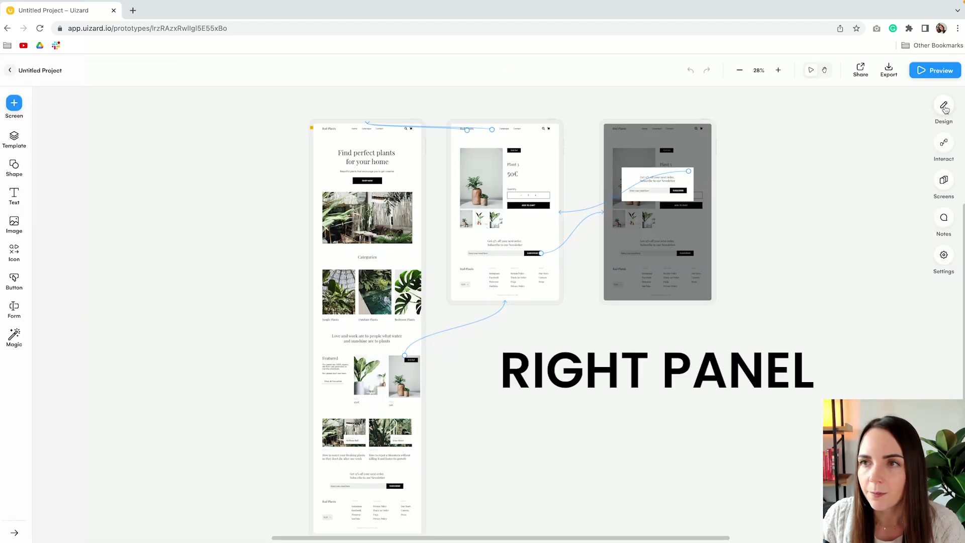
# Inspect the design properties of the ADD TO CART button and plant image
pyautogui.click(945, 107)
pyautogui.click(536, 205)
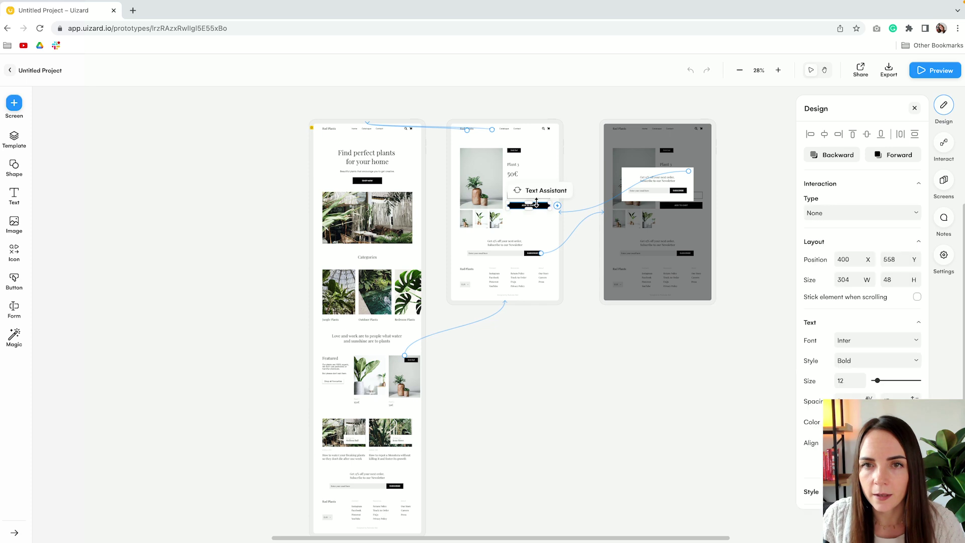
pyautogui.scroll(3, 526, 206)
pyautogui.click(467, 194)
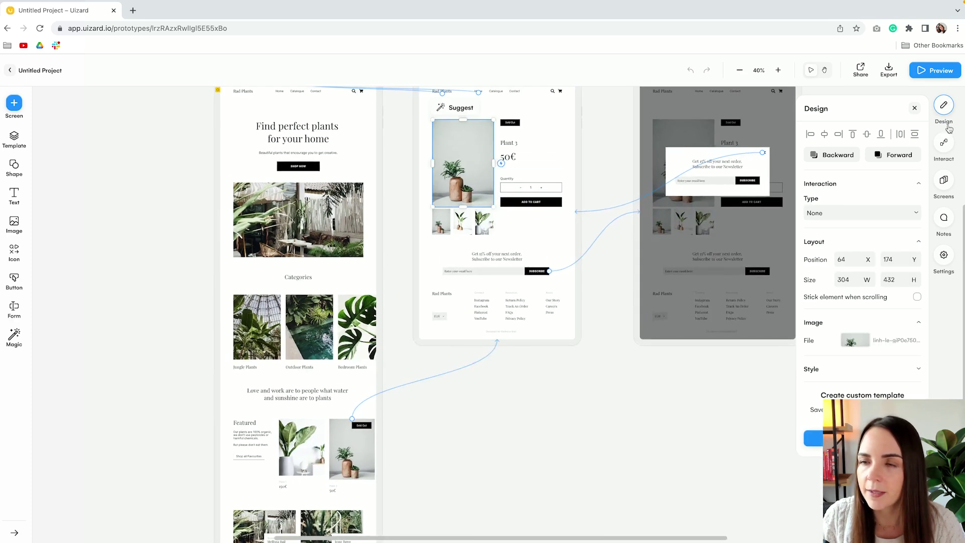
# Check which screen the subscribe button links to in the interaction settings
pyautogui.click(945, 143)
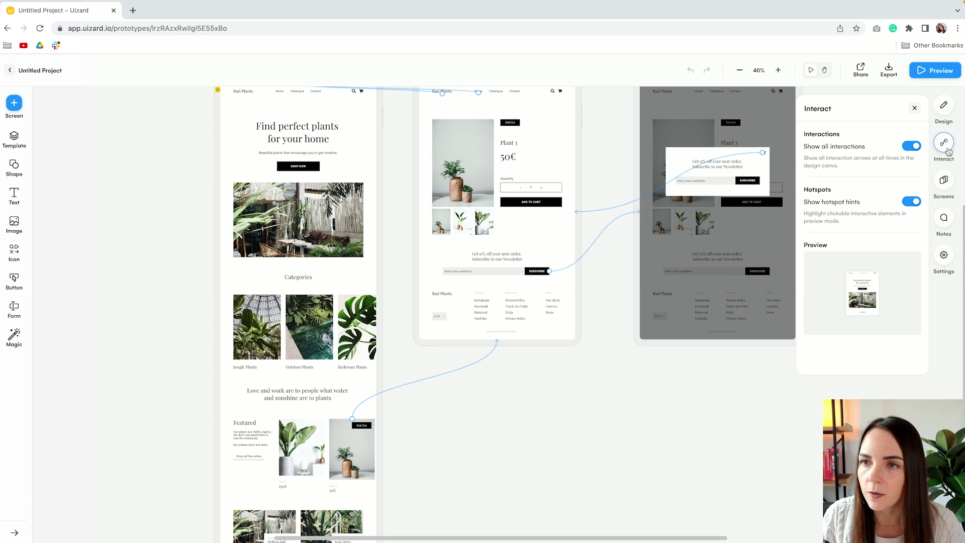
pyautogui.click(606, 233)
pyautogui.click(572, 262)
pyautogui.click(573, 261)
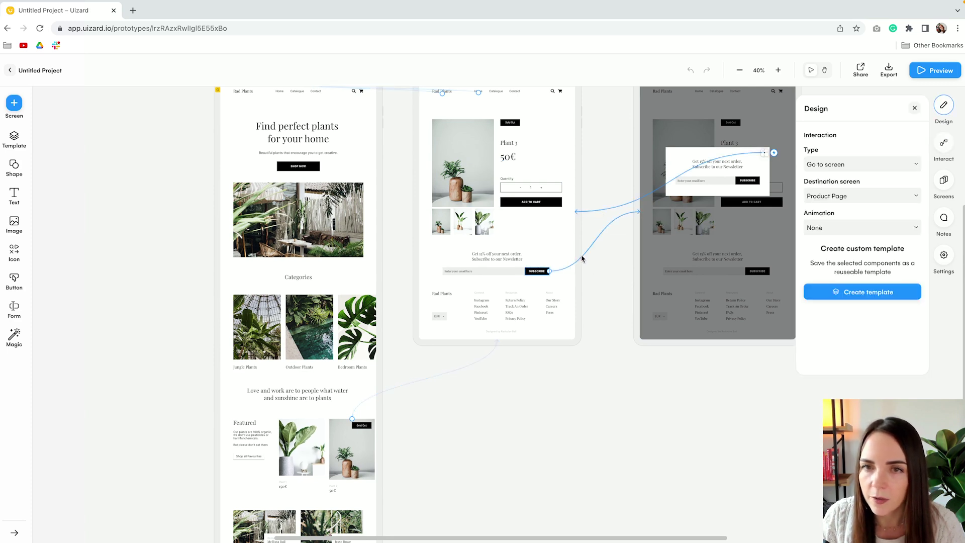
# Review the overview of the Home, Product Page and popup Product Page screens
pyautogui.click(944, 180)
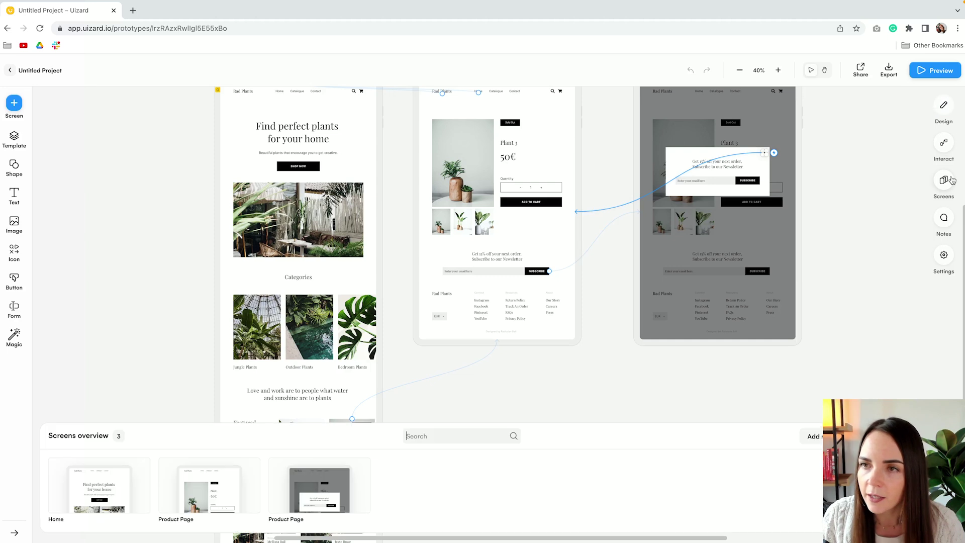
pyautogui.click(187, 486)
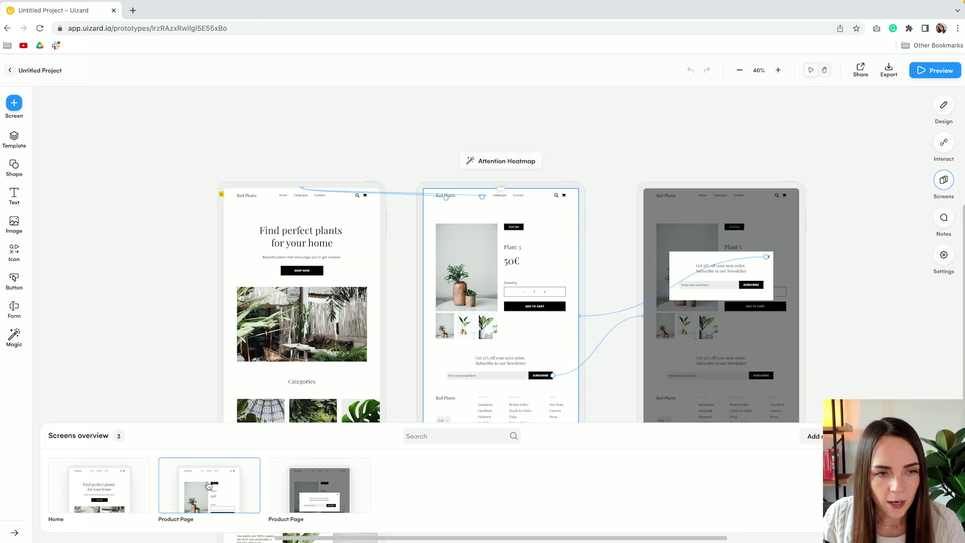
pyautogui.click(305, 478)
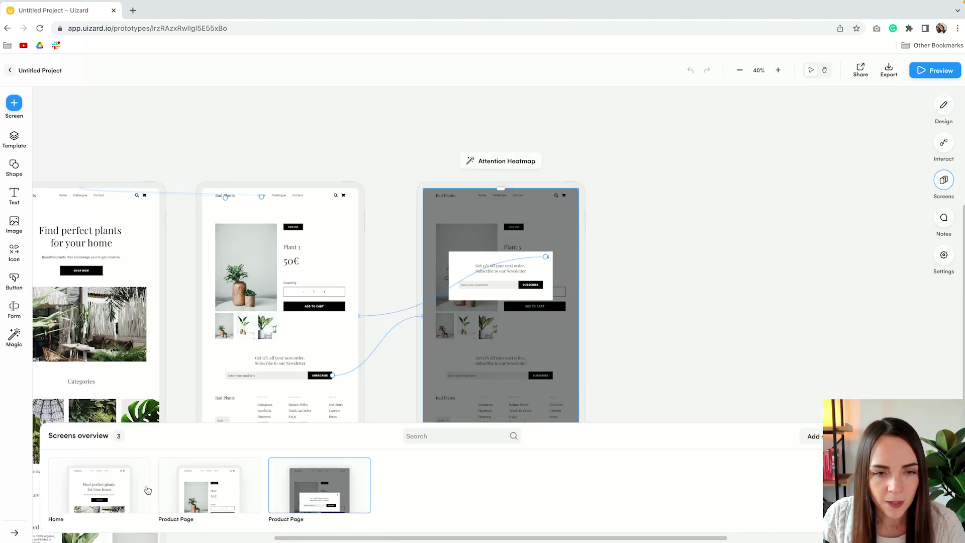
pyautogui.click(98, 492)
# Look at the design notes and prototype settings, then close the settings panel
pyautogui.click(945, 218)
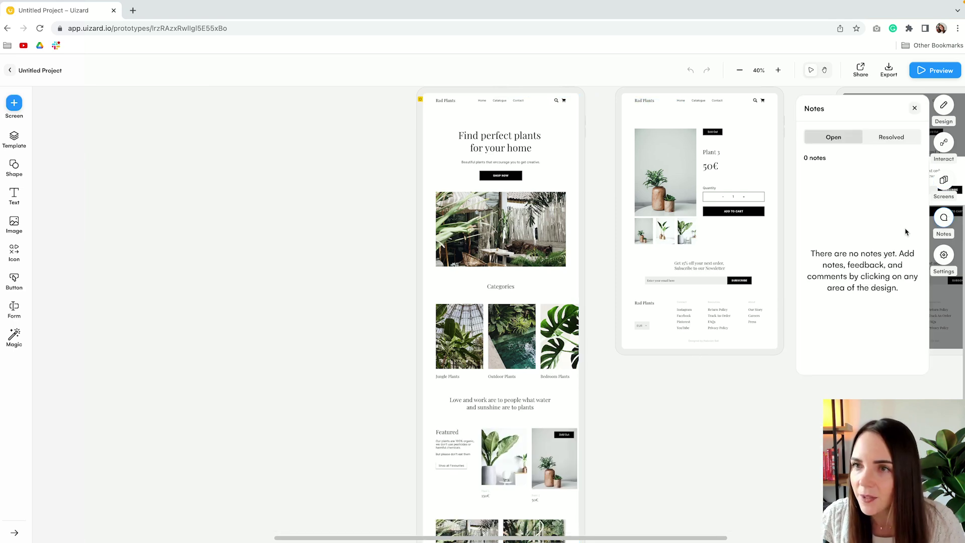
pyautogui.click(944, 256)
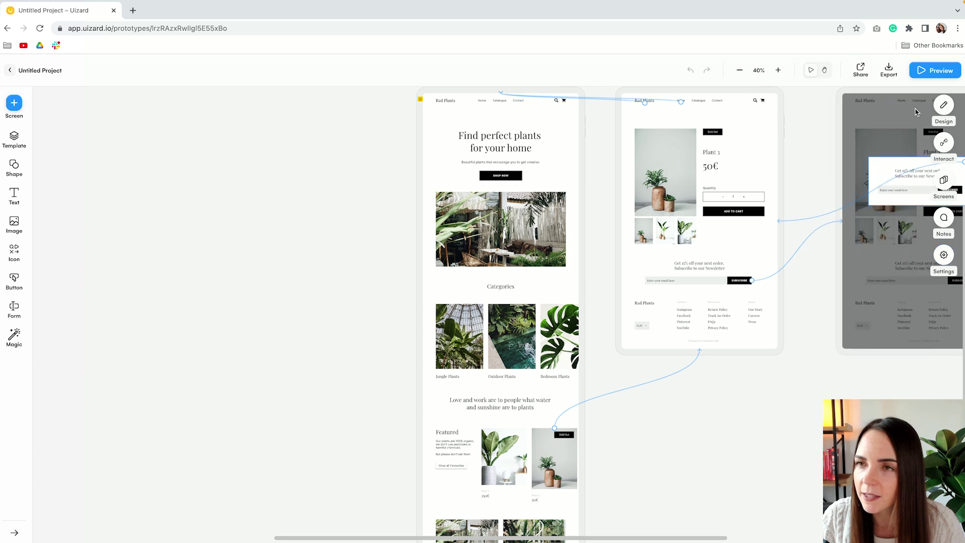
pyautogui.click(915, 108)
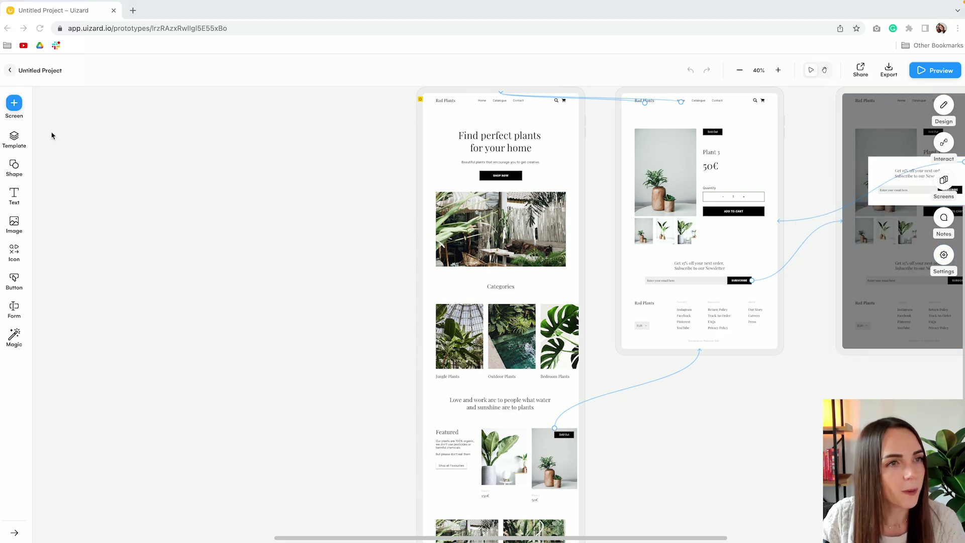
pyautogui.click(14, 104)
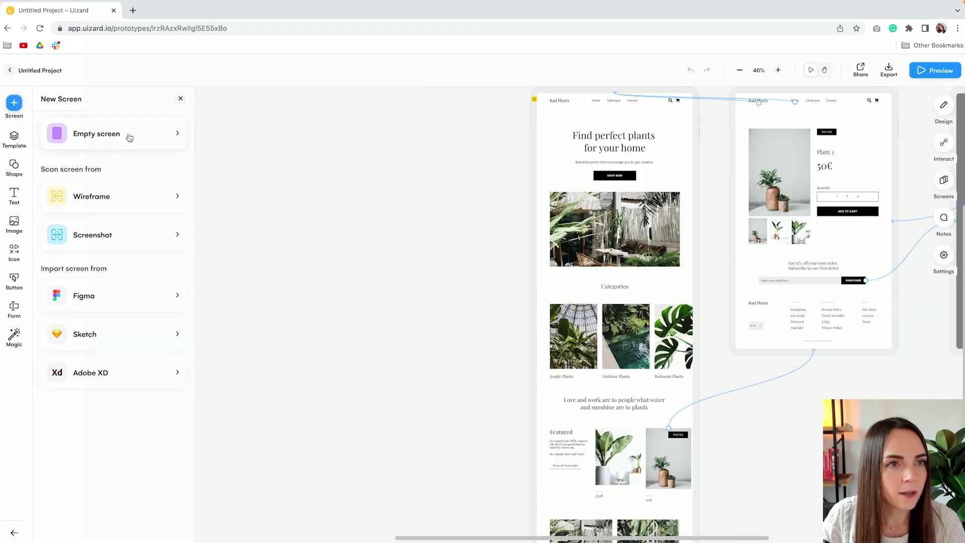
# Add an empty screen, generate one from the example wireframe sketch, and inspect its header and image
pyautogui.click(90, 140)
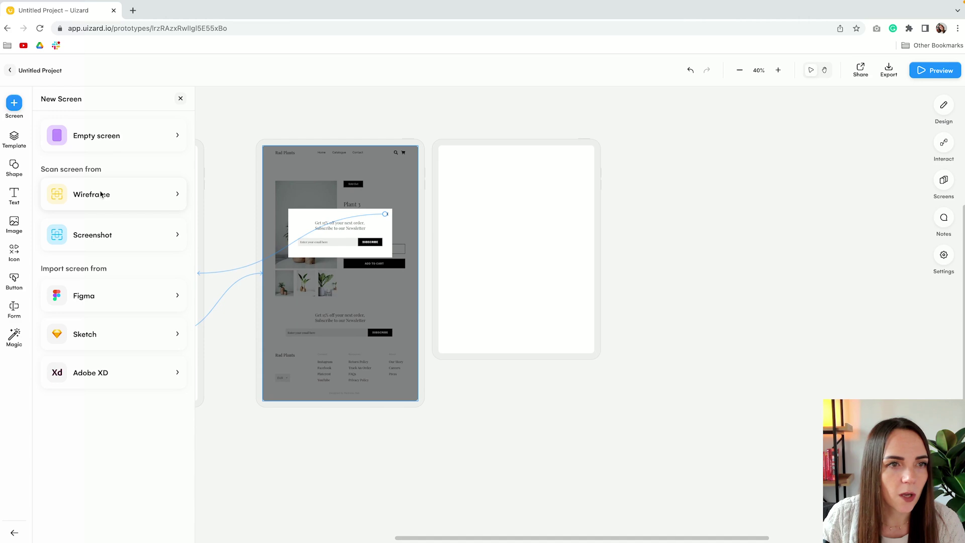
pyautogui.click(101, 195)
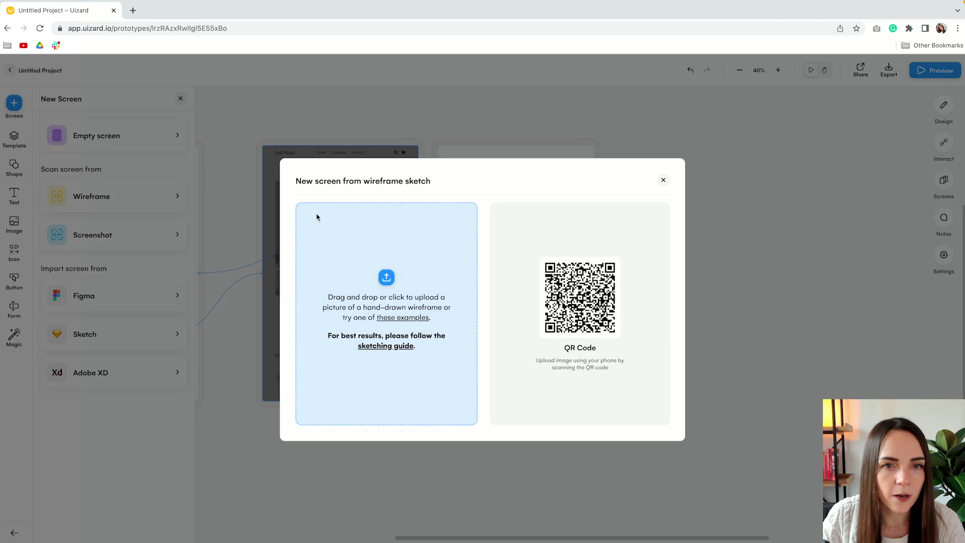
pyautogui.click(395, 322)
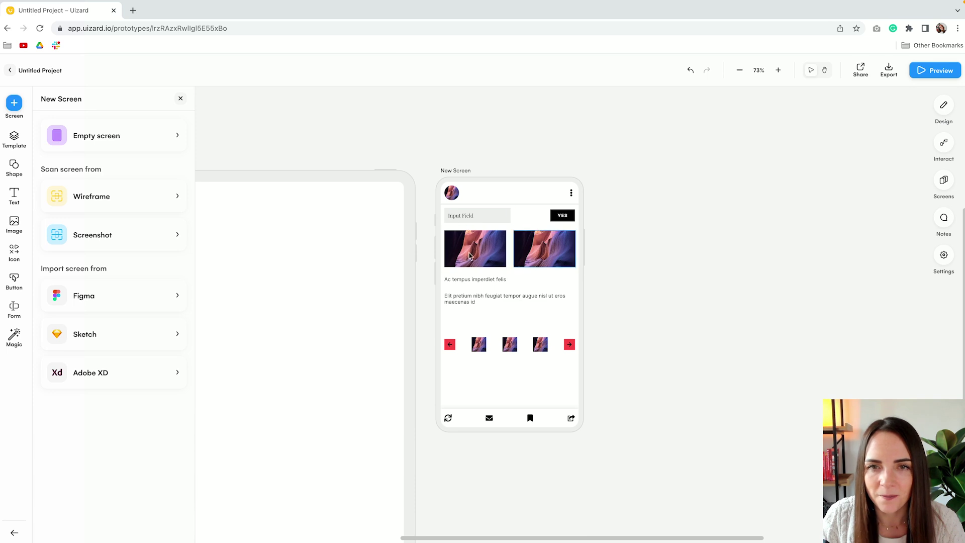
pyautogui.click(464, 198)
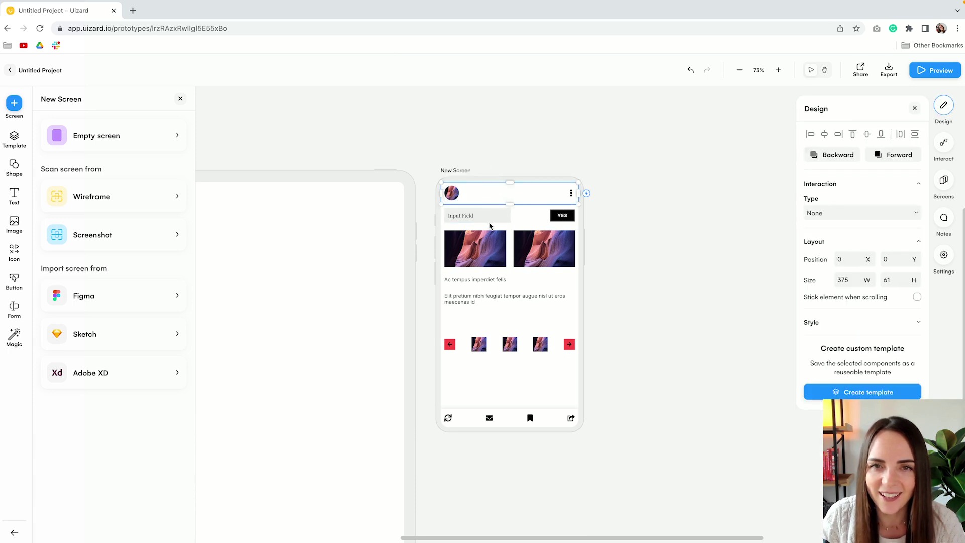
pyautogui.click(550, 246)
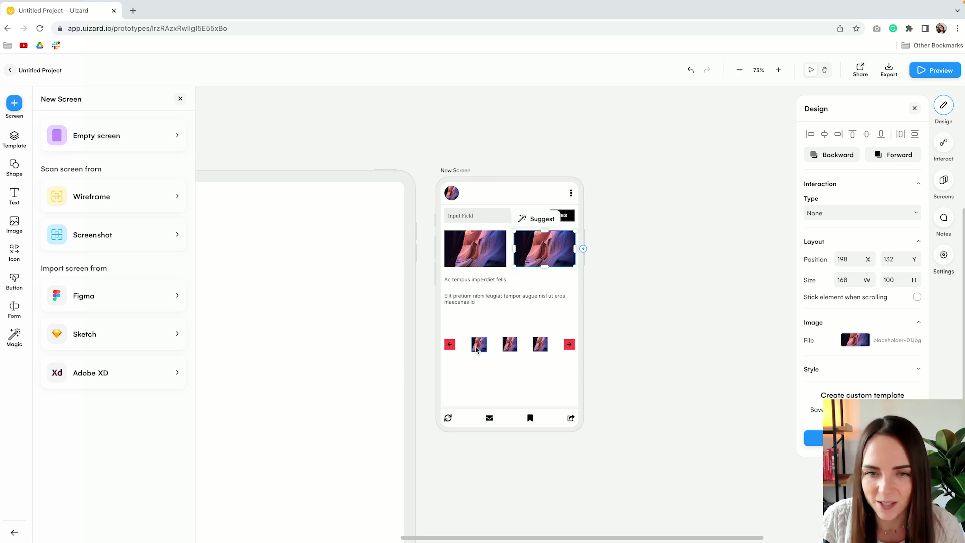
pyautogui.click(534, 124)
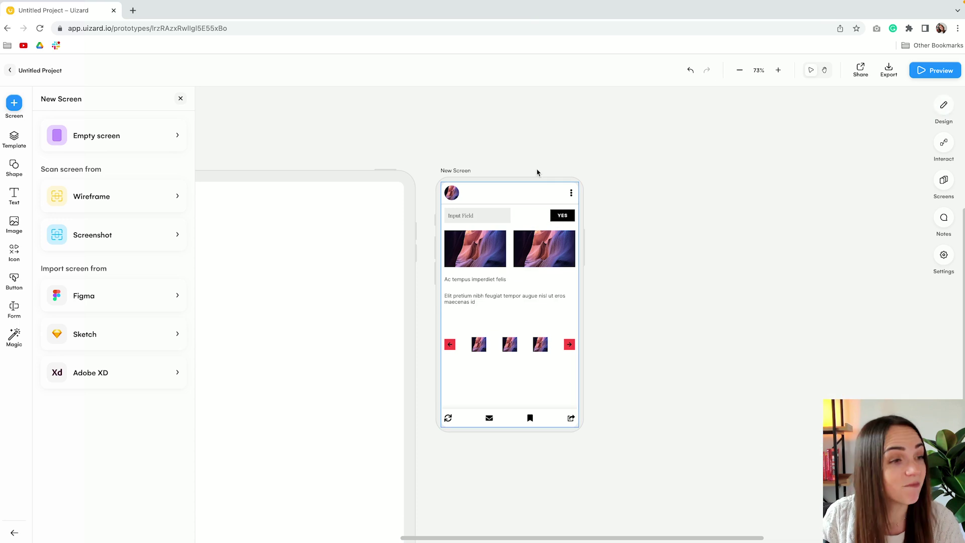
# Import the phone profile example screenshot as a new editable screen
pyautogui.click(119, 234)
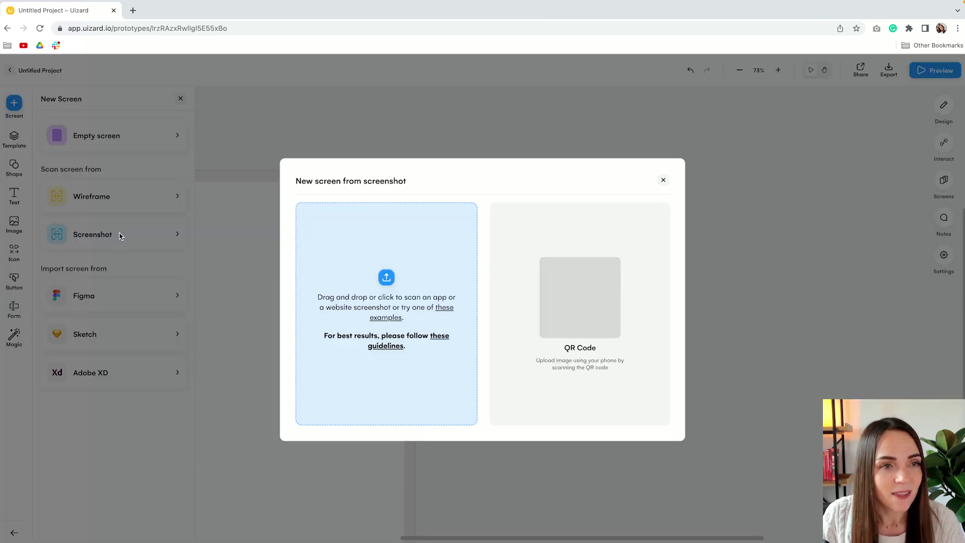
pyautogui.click(443, 308)
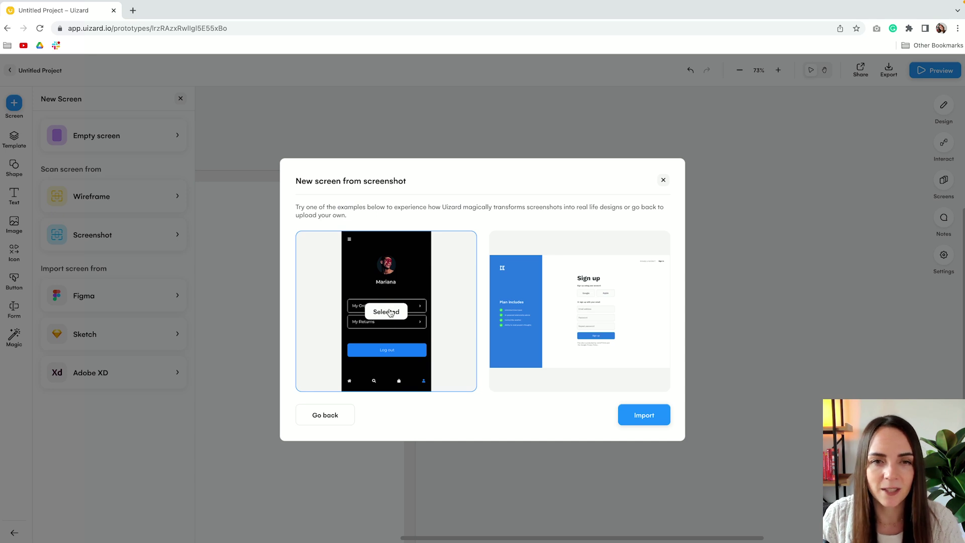
pyautogui.click(636, 415)
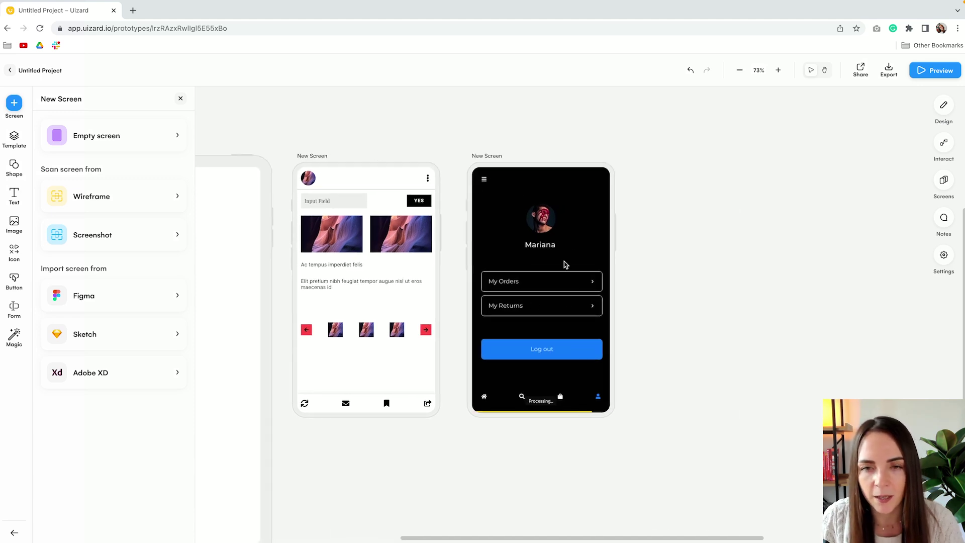
# Inspect the converted My Orders, My Returns and Log out buttons
pyautogui.click(504, 282)
pyautogui.scroll(2, 505, 286)
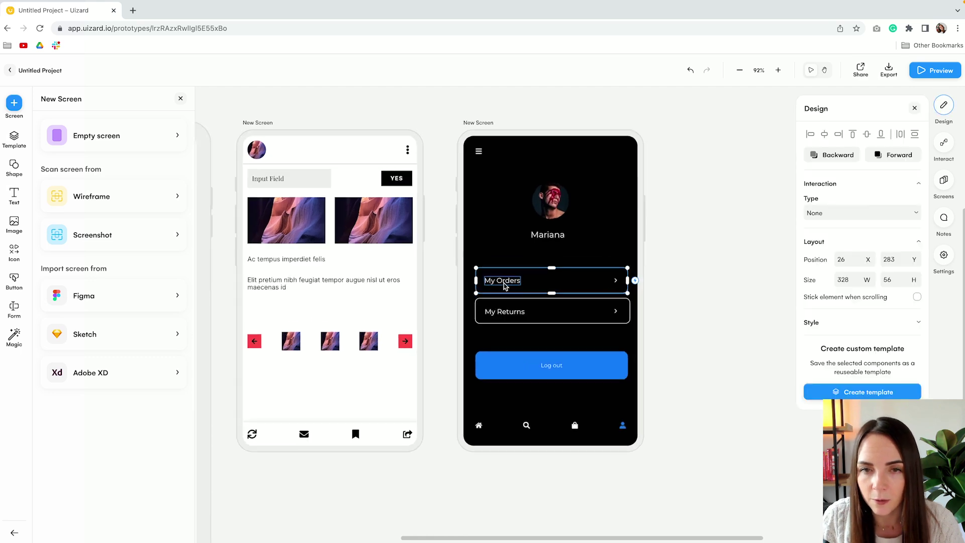
pyautogui.scroll(2, 504, 285)
pyautogui.click(503, 316)
pyautogui.click(571, 308)
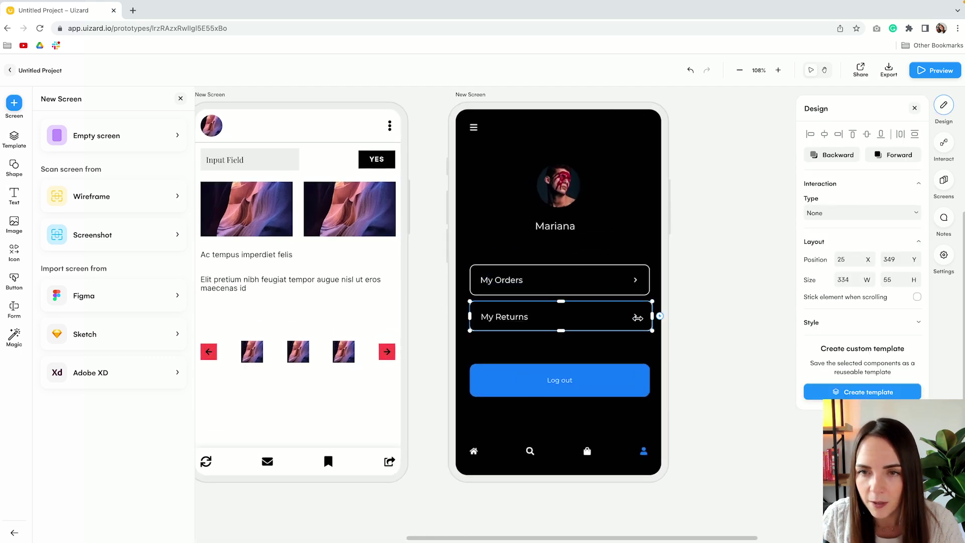
pyautogui.click(537, 388)
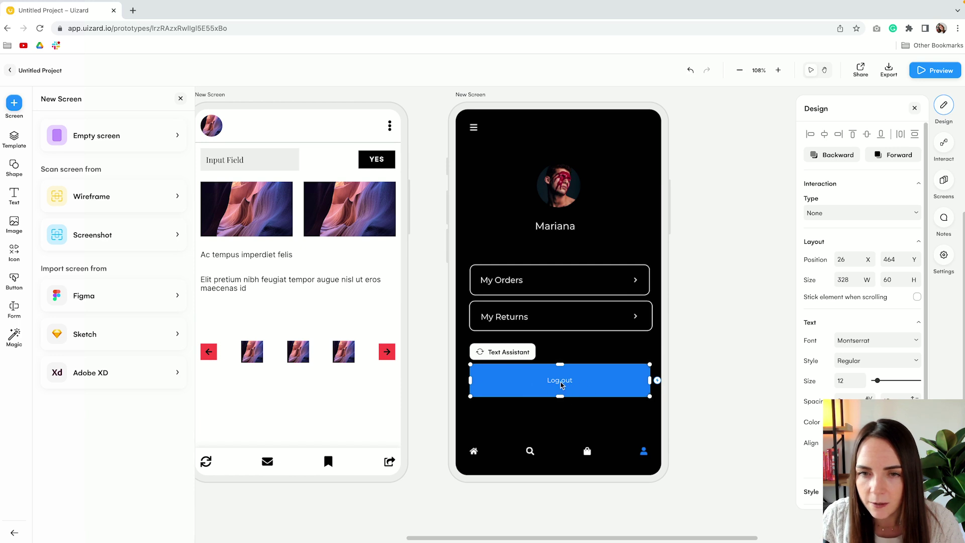
pyautogui.scroll(-4, 561, 385)
pyautogui.click(401, 327)
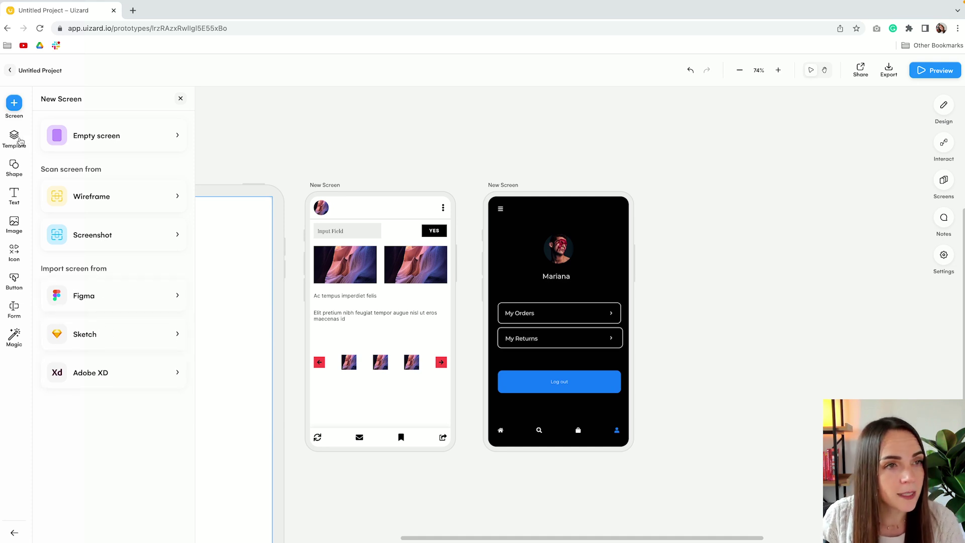
# Open the template library and browse the Blog, Footer, Form and Gallery categories
pyautogui.click(15, 138)
pyautogui.click(15, 138)
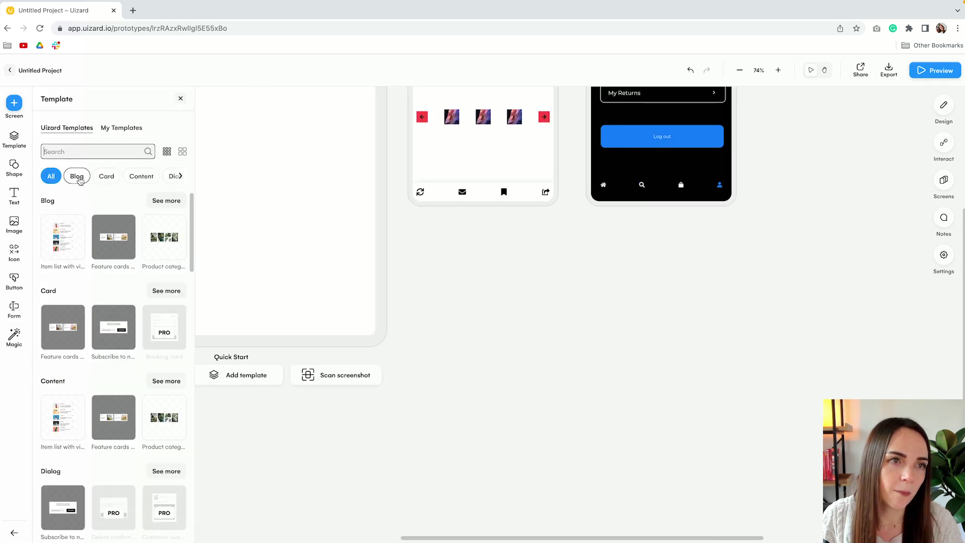
pyautogui.click(79, 176)
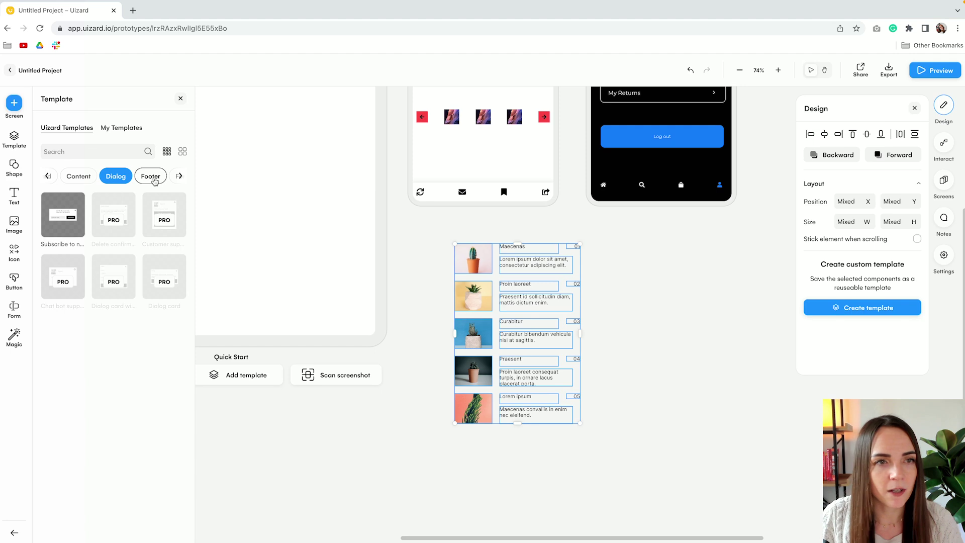
pyautogui.click(152, 177)
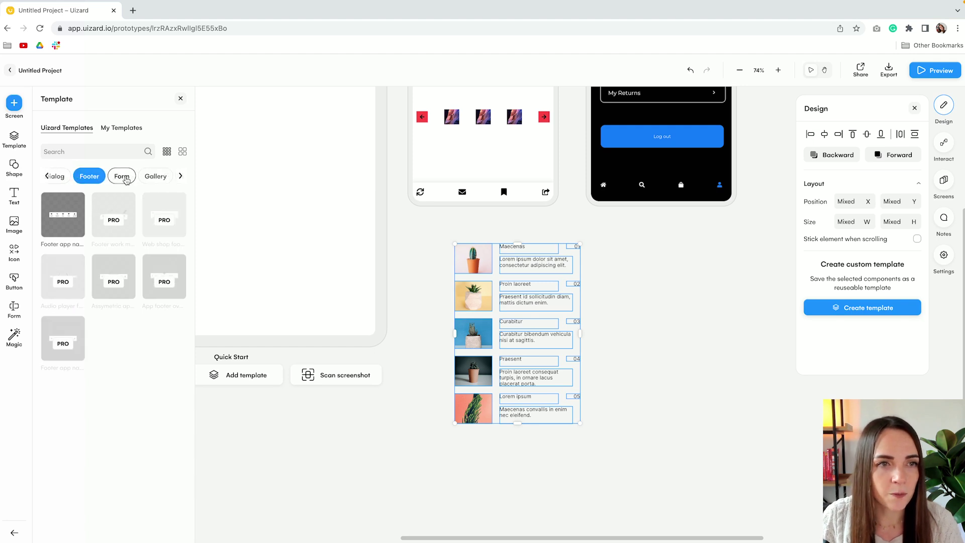
pyautogui.click(126, 179)
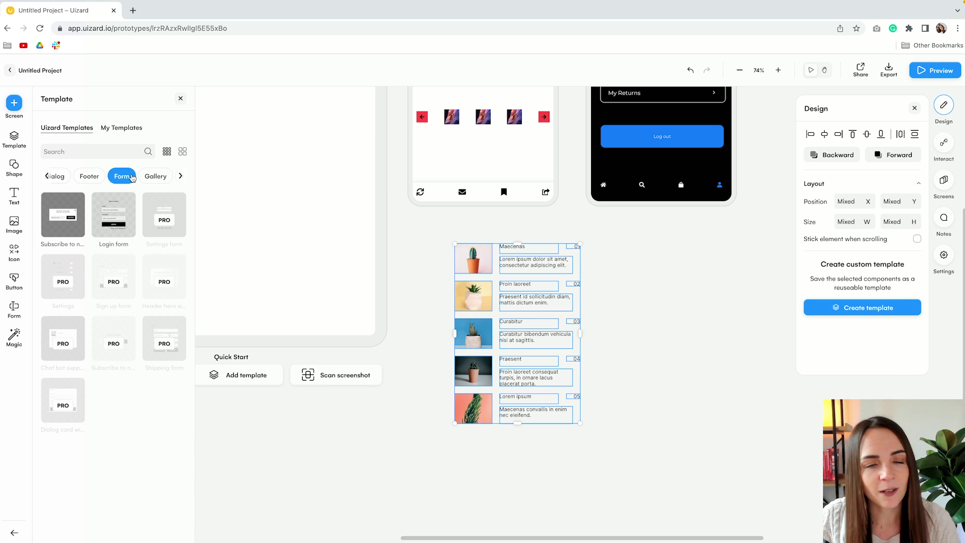
pyautogui.click(154, 177)
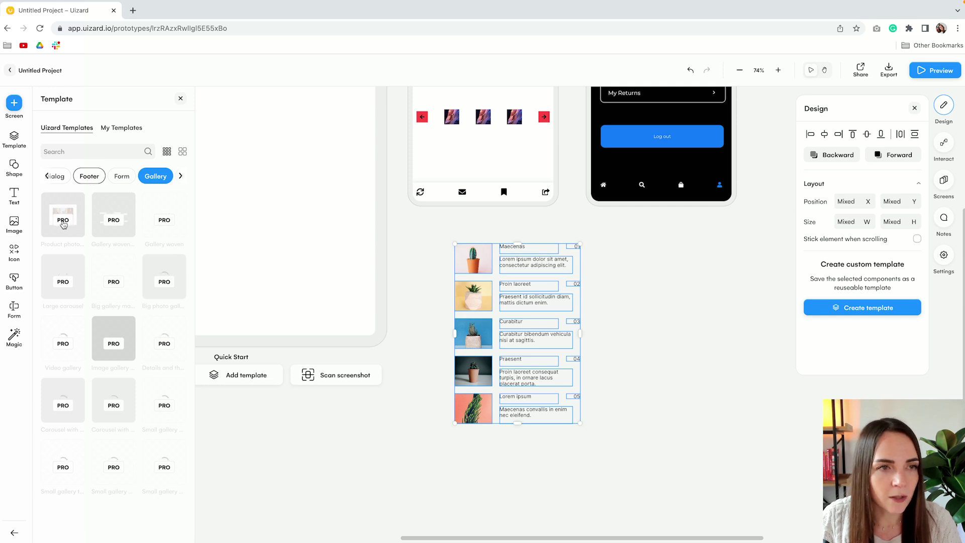
pyautogui.hscroll(-3, 83, 178)
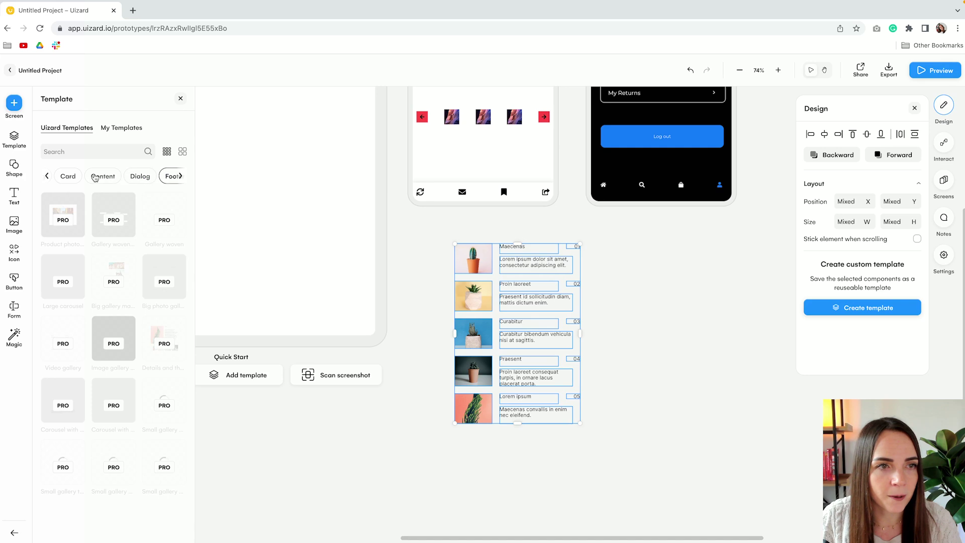
pyautogui.hscroll(-3, 88, 178)
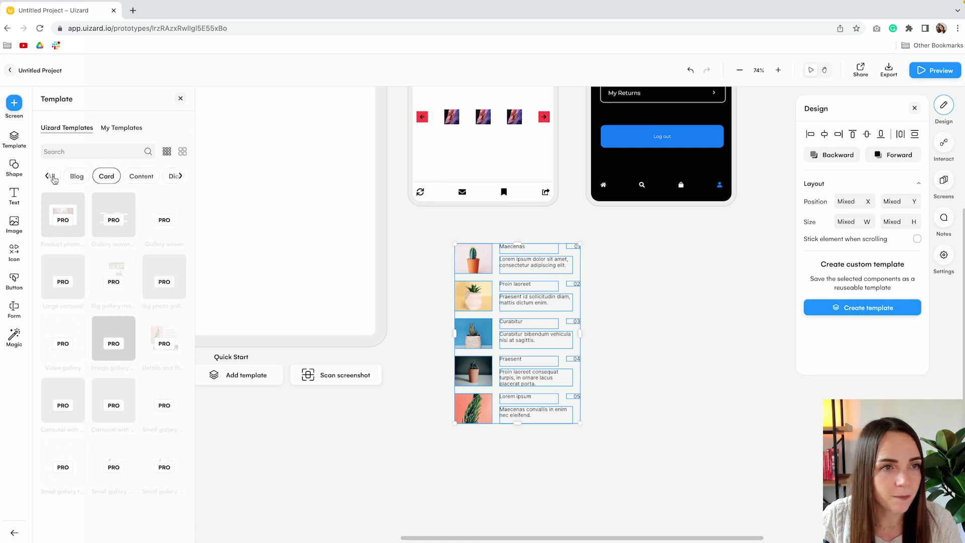
# Place a Navigation Header shape and a Big Title text over the oval card
pyautogui.click(14, 164)
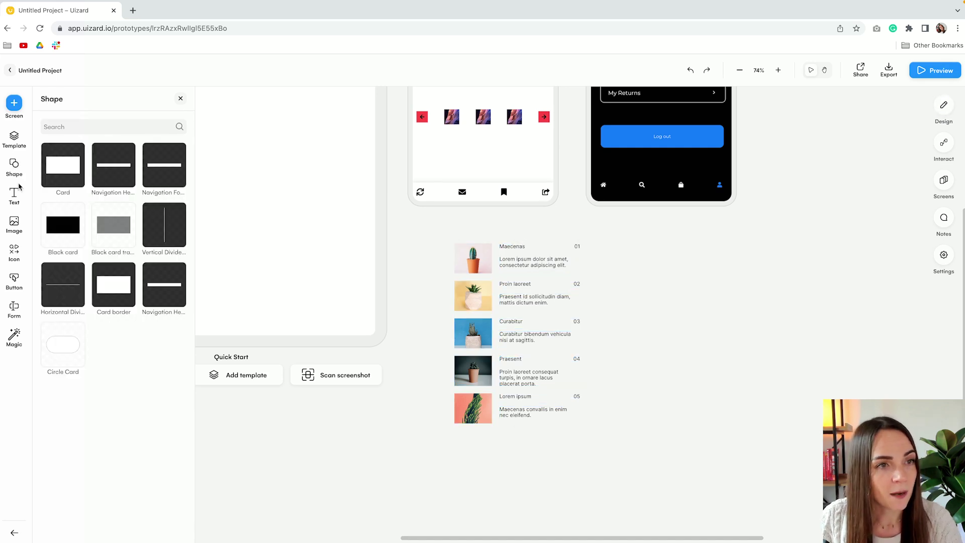
pyautogui.moveTo(108, 165); pyautogui.dragTo(649, 283)
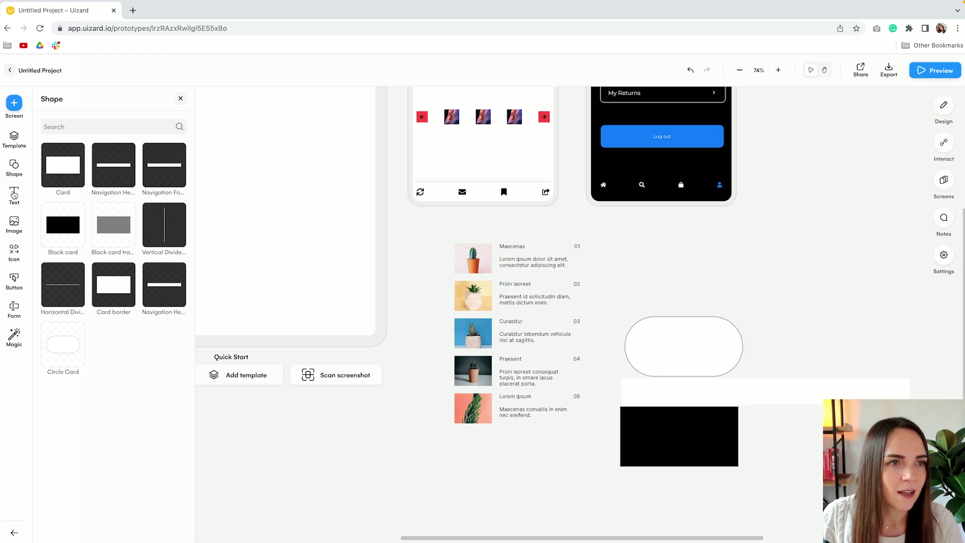
pyautogui.click(14, 195)
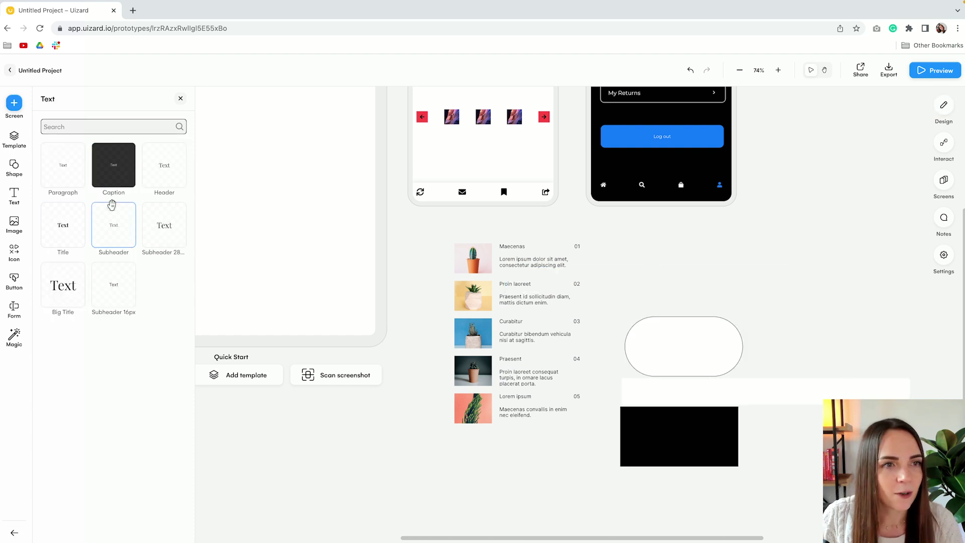
pyautogui.moveTo(63, 286); pyautogui.dragTo(675, 344)
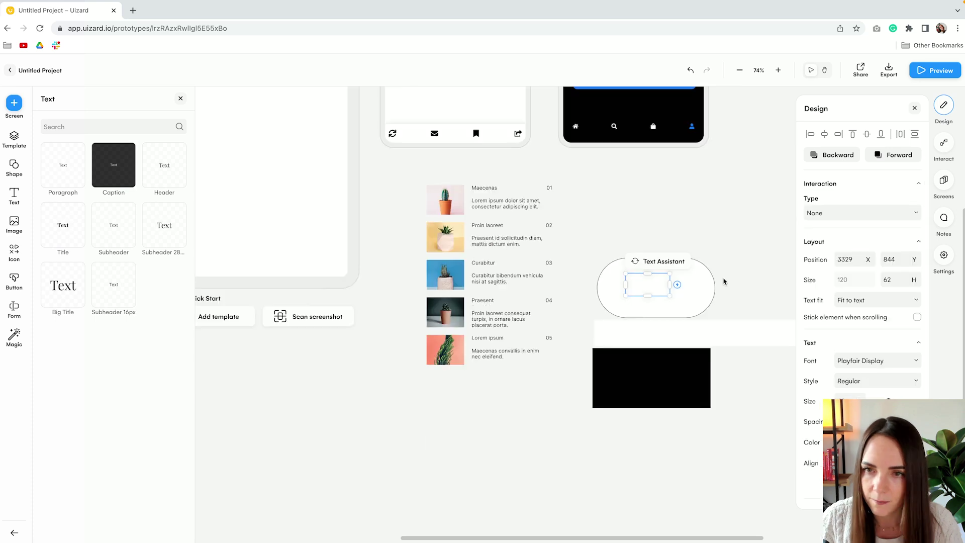
# Bring the Text label in front of the rounded oval card and select it
pyautogui.click(686, 283)
pyautogui.rightClick(685, 285)
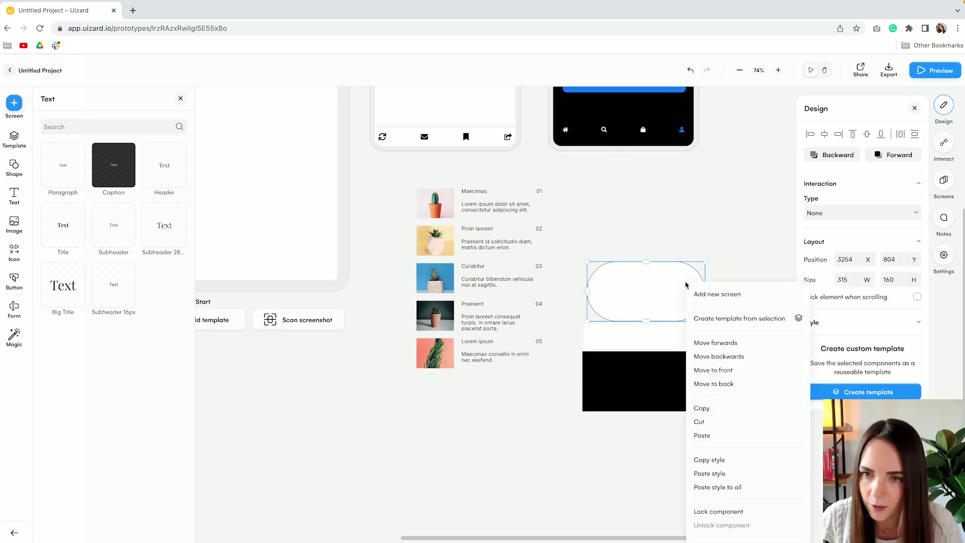
pyautogui.click(742, 347)
pyautogui.click(655, 295)
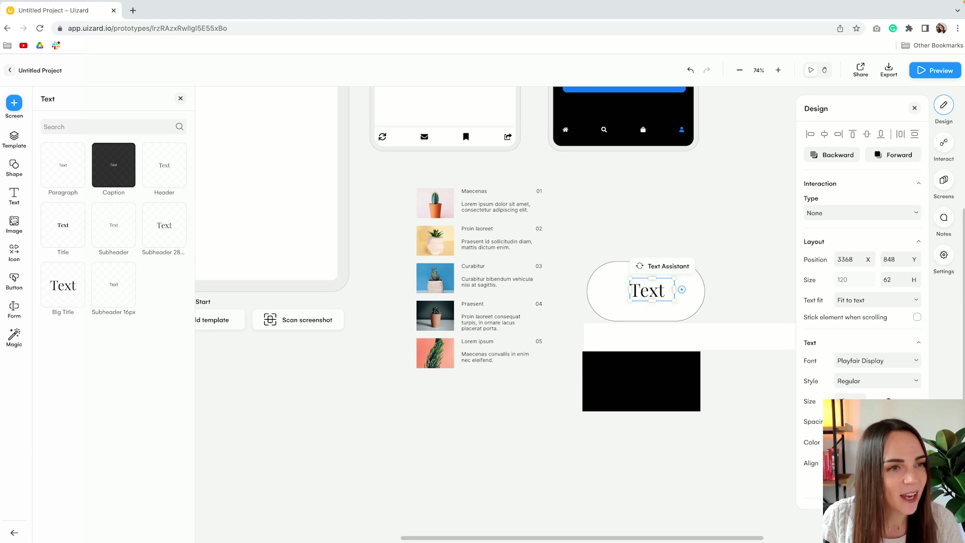
pyautogui.click(14, 223)
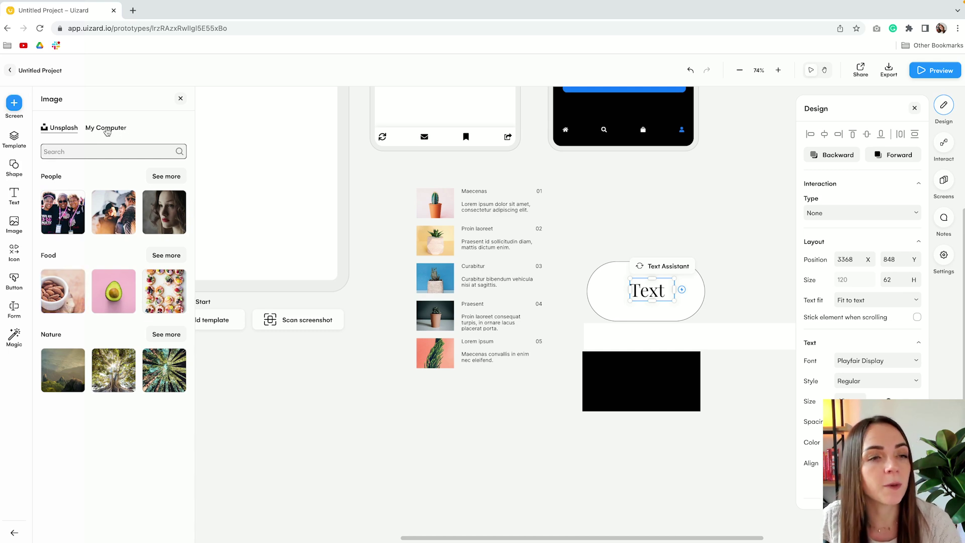
# Add the Unsplash almond bowl photo, resized to 290×193, beside the Text oval
pyautogui.click(63, 290)
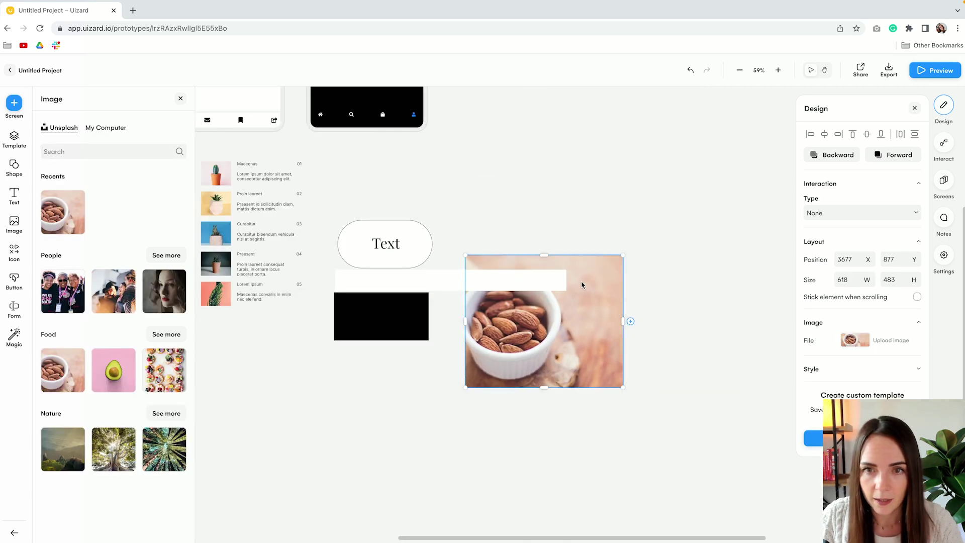
pyautogui.moveTo(623, 255); pyautogui.dragTo(502, 232)
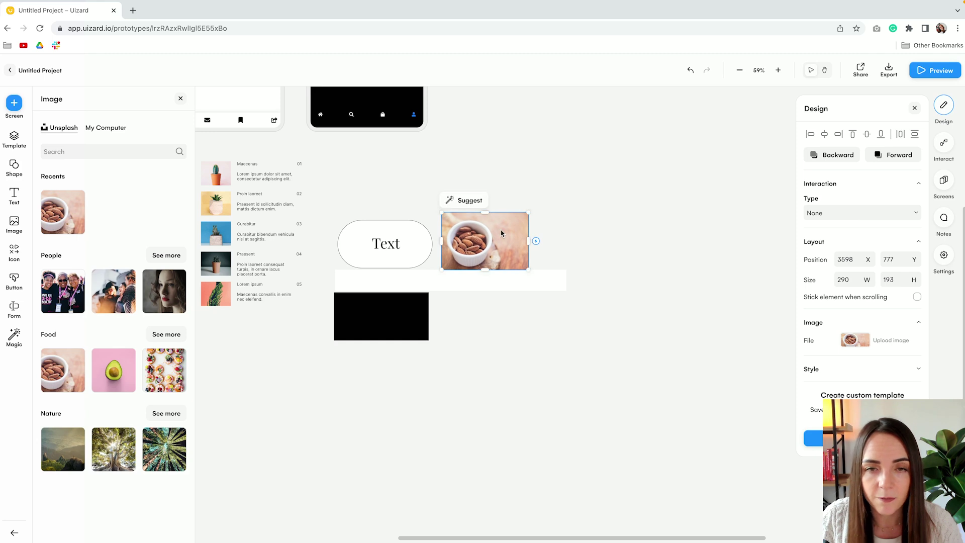
pyautogui.click(567, 230)
pyautogui.hscroll(-3, 387, 193)
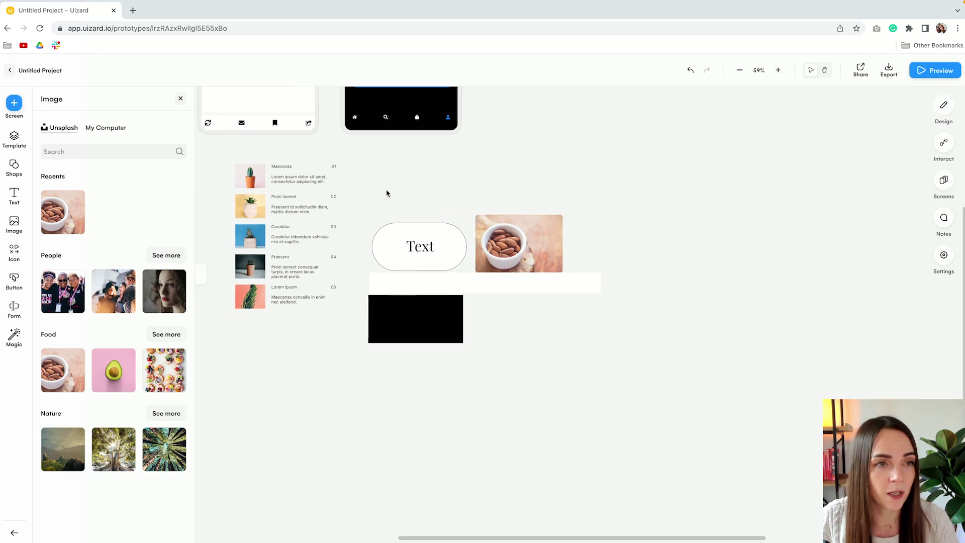
pyautogui.hscroll(-2, 387, 194)
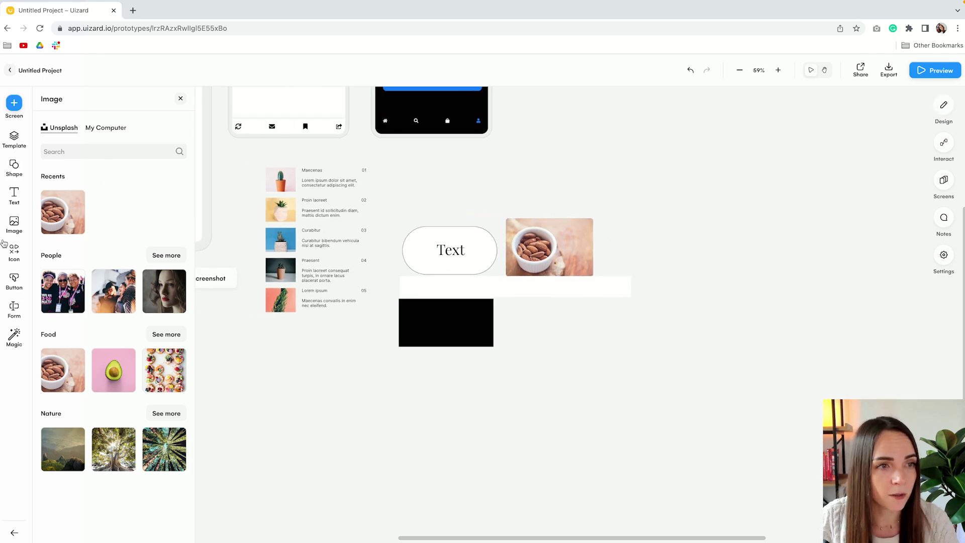
pyautogui.click(14, 254)
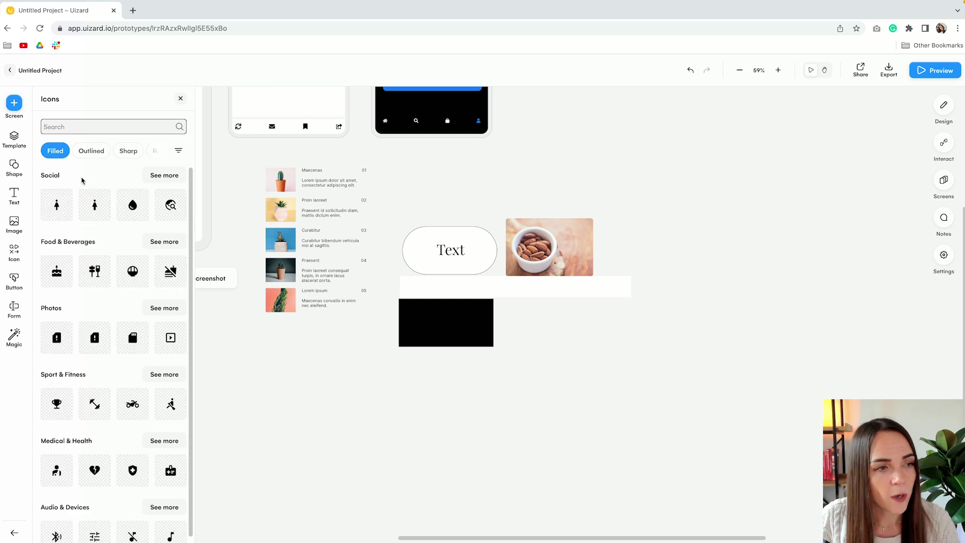
# Switch the icon library to outlined icons, then move on to the form elements library
pyautogui.scroll(-1, 101, 255)
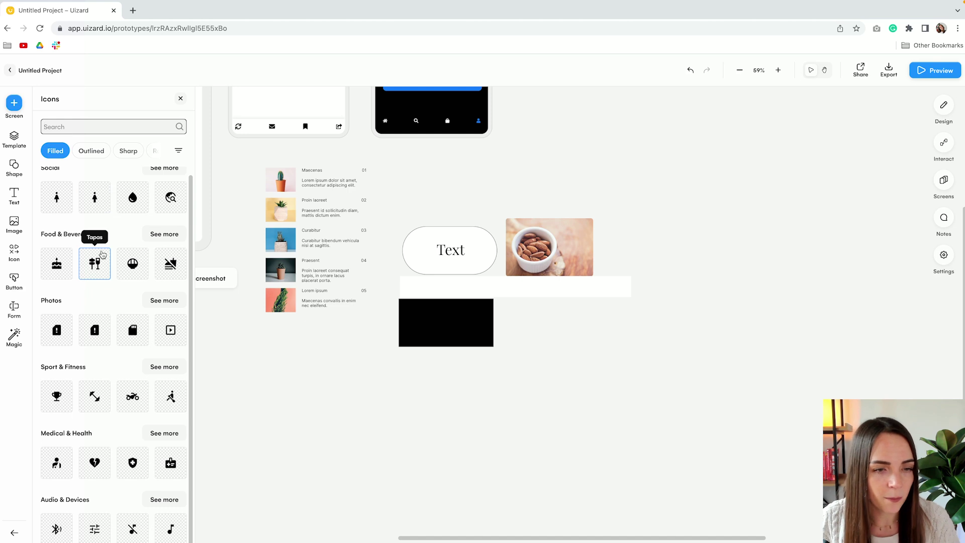
pyautogui.scroll(1, 102, 254)
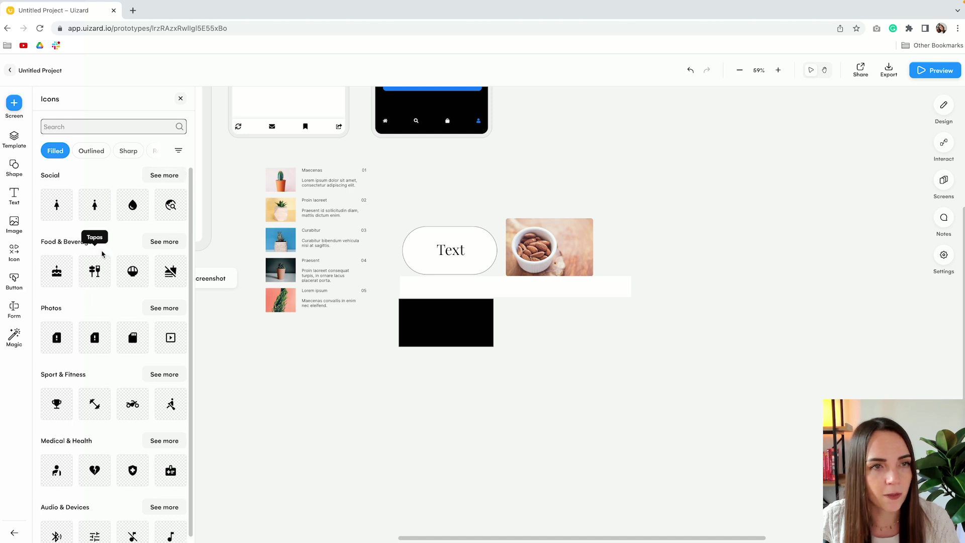
pyautogui.click(91, 154)
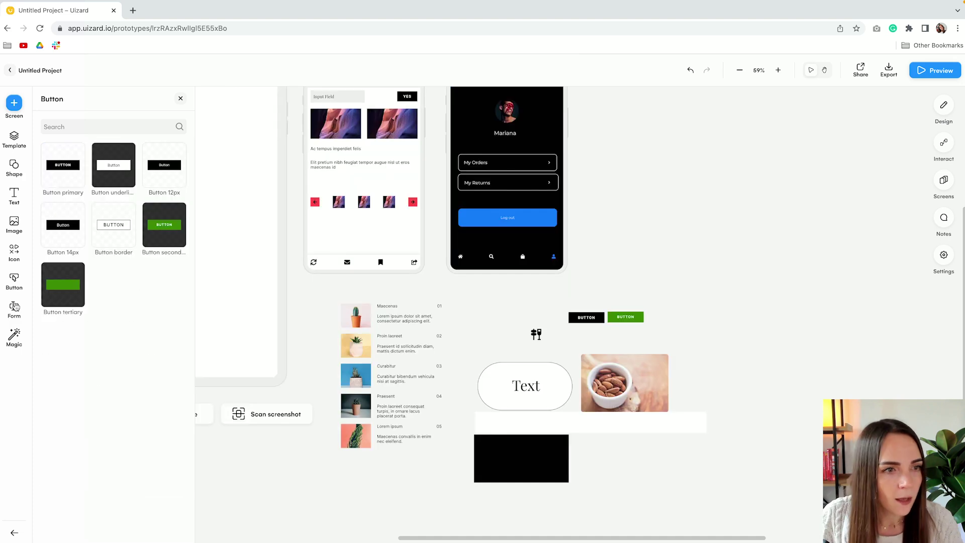
pyautogui.click(15, 308)
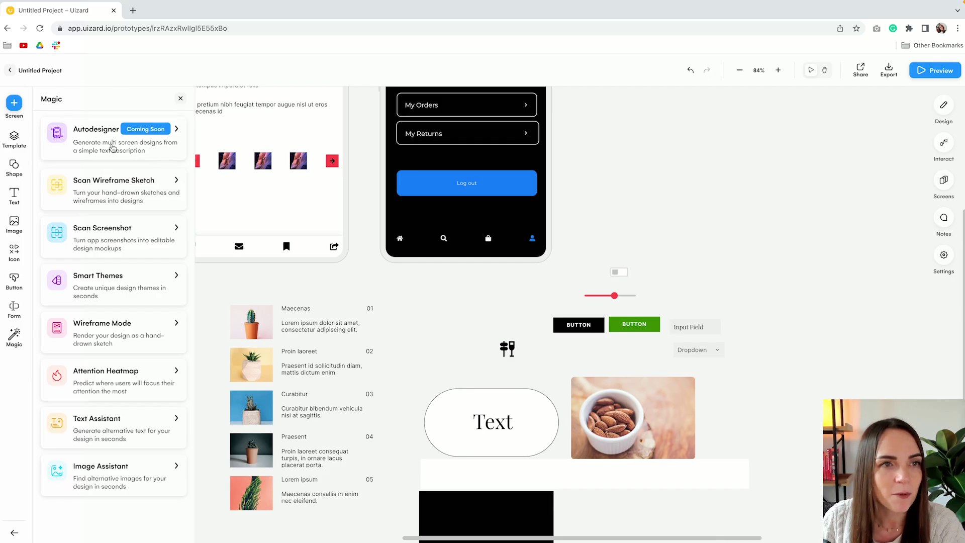
# Glance at the Autodesigner description, then choose Scan Wireframe Sketch from the Magic tools
pyautogui.click(112, 147)
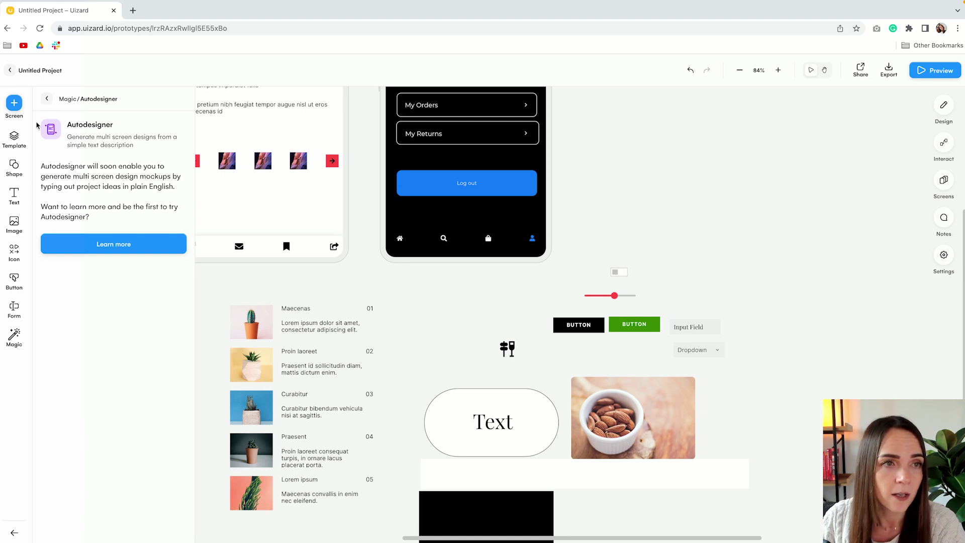
pyautogui.click(46, 102)
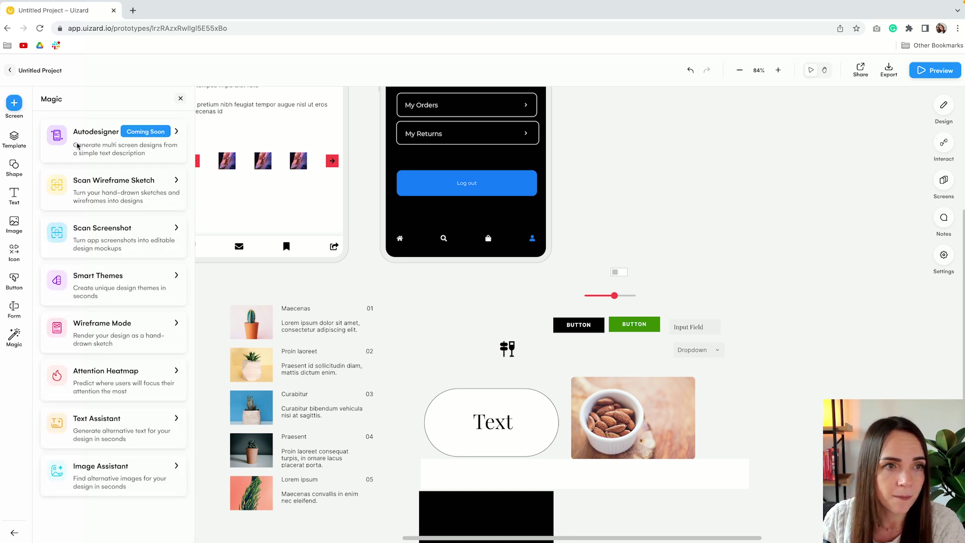
pyautogui.click(69, 188)
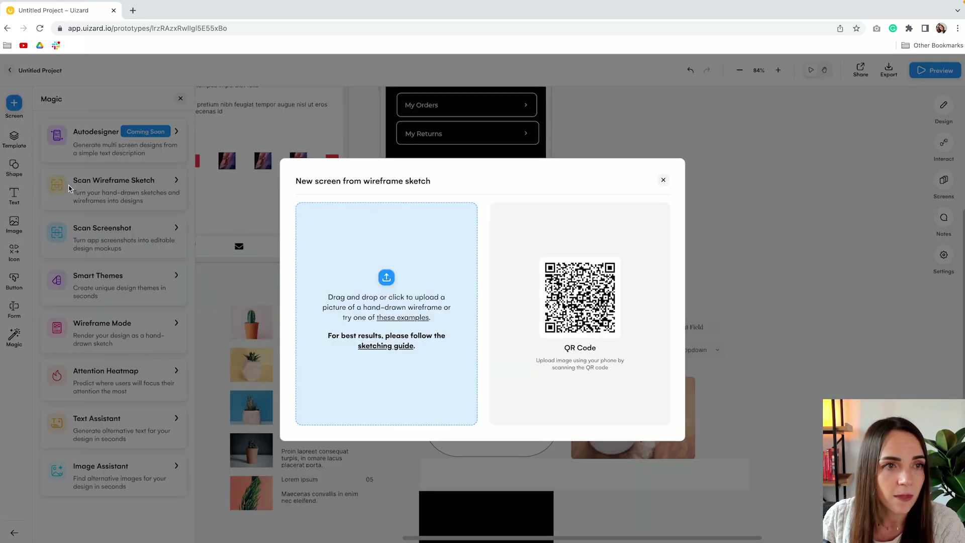
# Import the landscape example sketch as a new screen and pan around the generated result
pyautogui.click(399, 318)
pyautogui.click(582, 312)
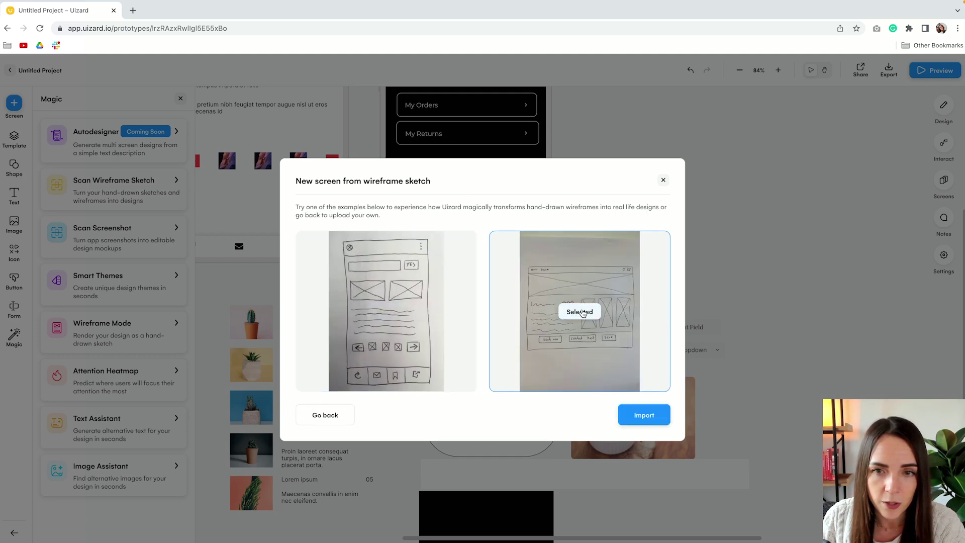
pyautogui.click(648, 420)
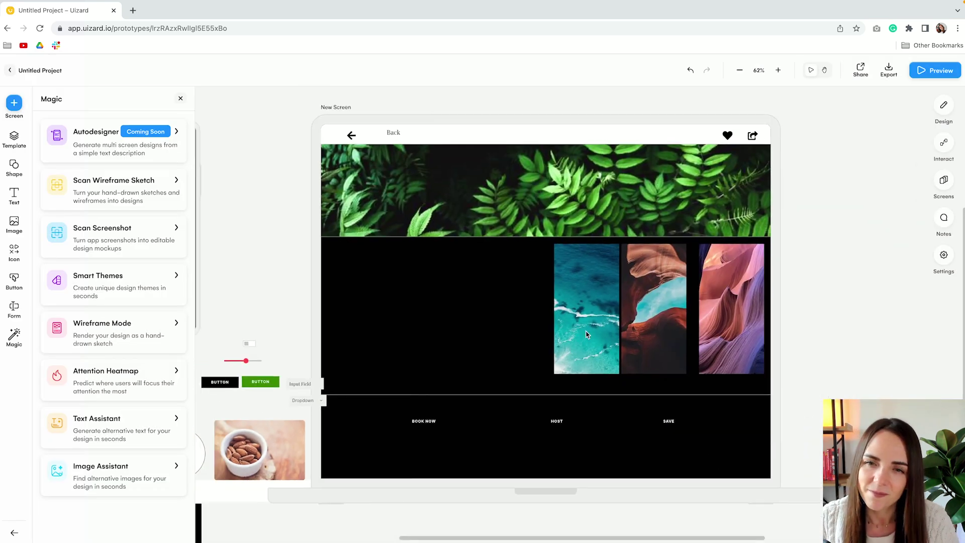
pyautogui.scroll(-3, 586, 334)
pyautogui.scroll(-3, 780, 300)
pyautogui.hscroll(3, 780, 300)
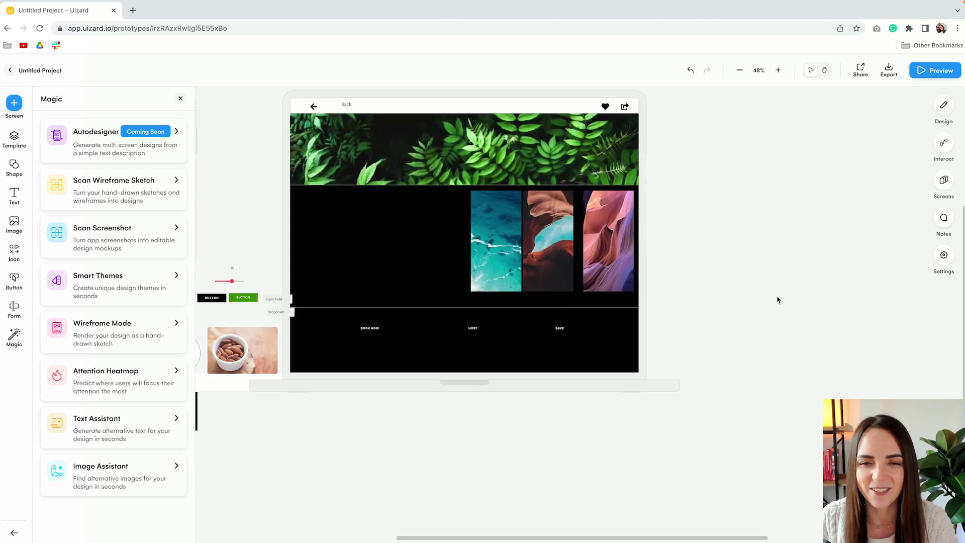
pyautogui.scroll(2, 298, 158)
pyautogui.hscroll(-1, 298, 157)
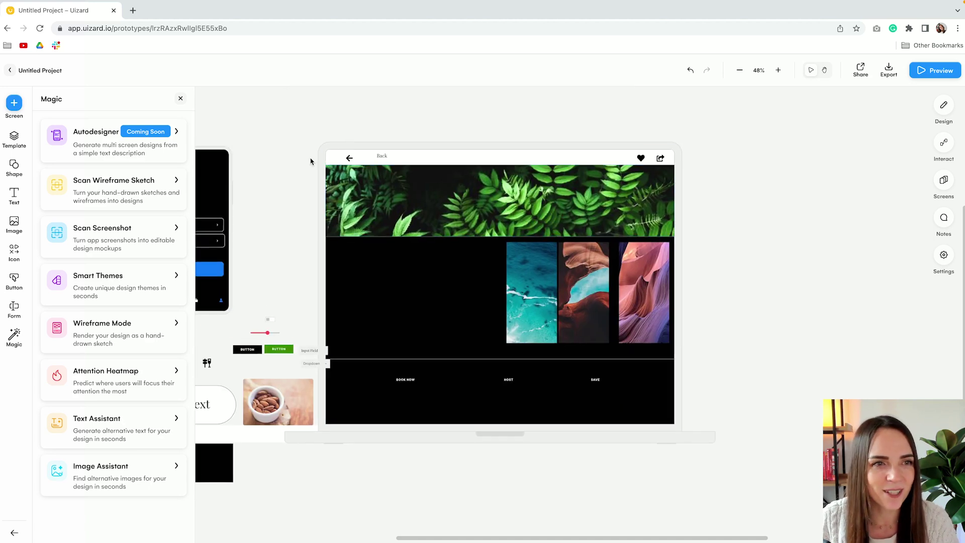
pyautogui.scroll(-5, 452, 281)
pyautogui.hscroll(-3, 452, 281)
pyautogui.scroll(1, 454, 271)
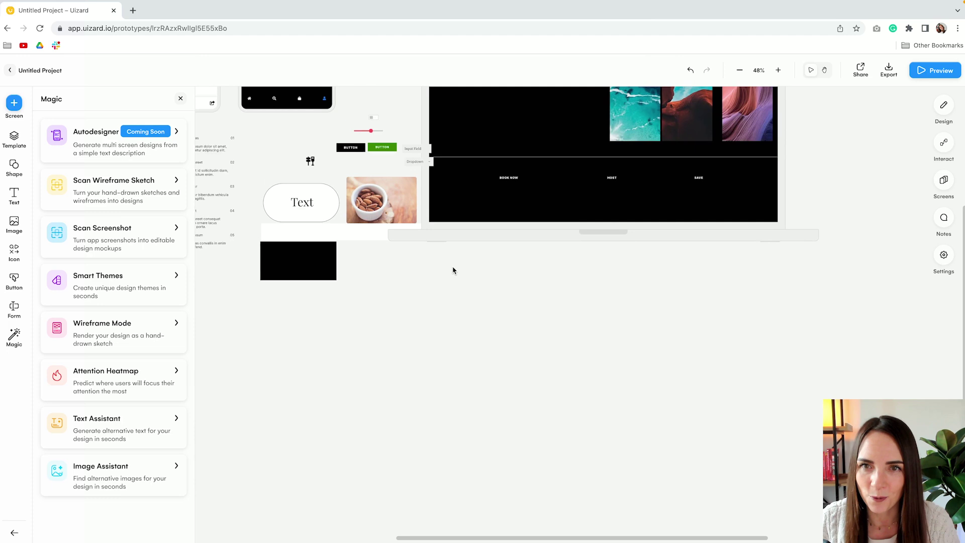
pyautogui.hscroll(1, 453, 271)
pyautogui.scroll(-5, 568, 194)
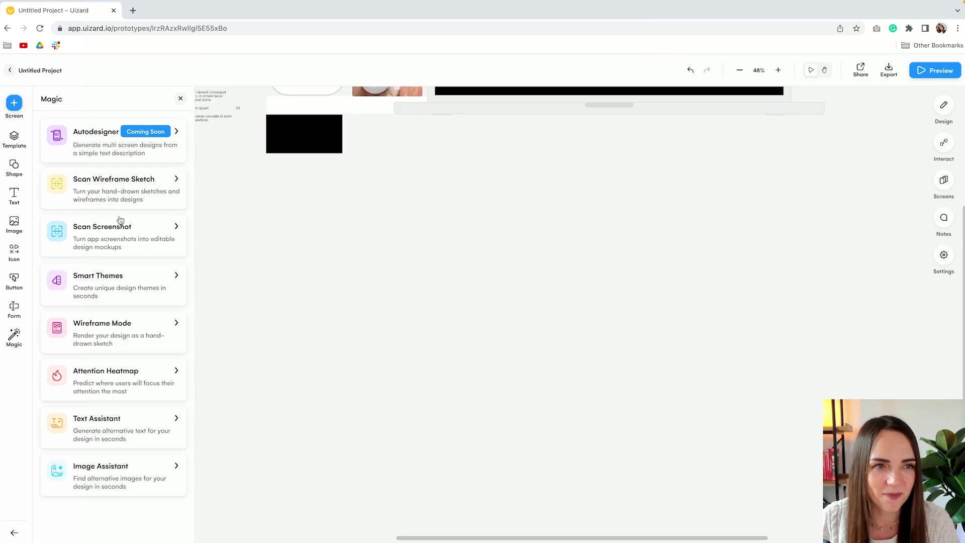
# Scan a pasted screenshot into a new Sign up screen and inspect its Email field
pyautogui.click(116, 240)
pyautogui.hotkey('ctrl', 'v')
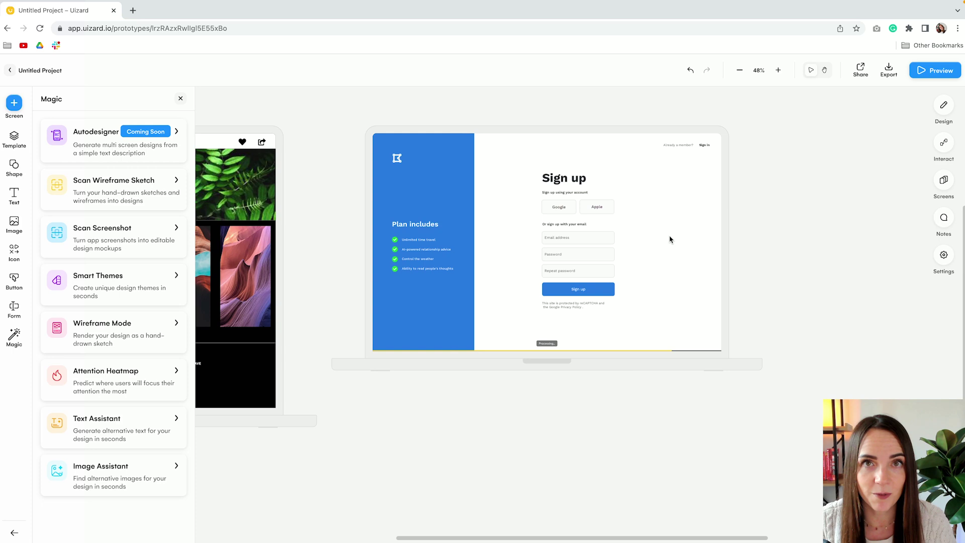
pyautogui.click(552, 249)
pyautogui.click(359, 259)
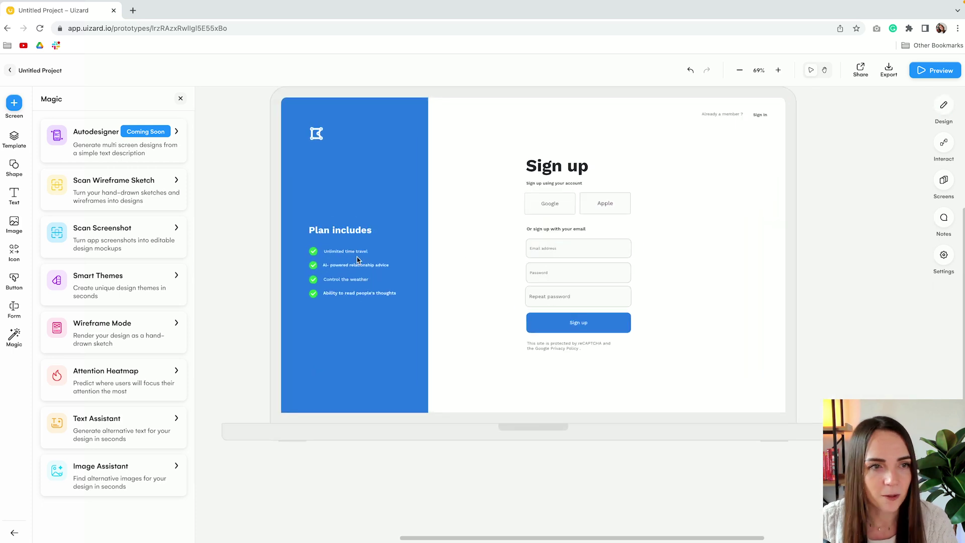
pyautogui.scroll(-5, 358, 259)
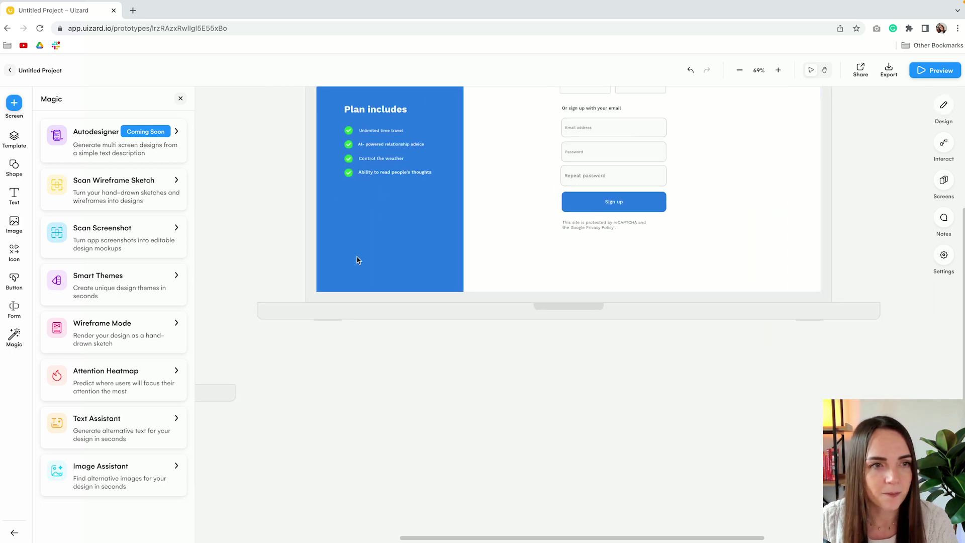
# Start a theme from scratch with magenta FF4AEE as the primary colour
pyautogui.click(105, 279)
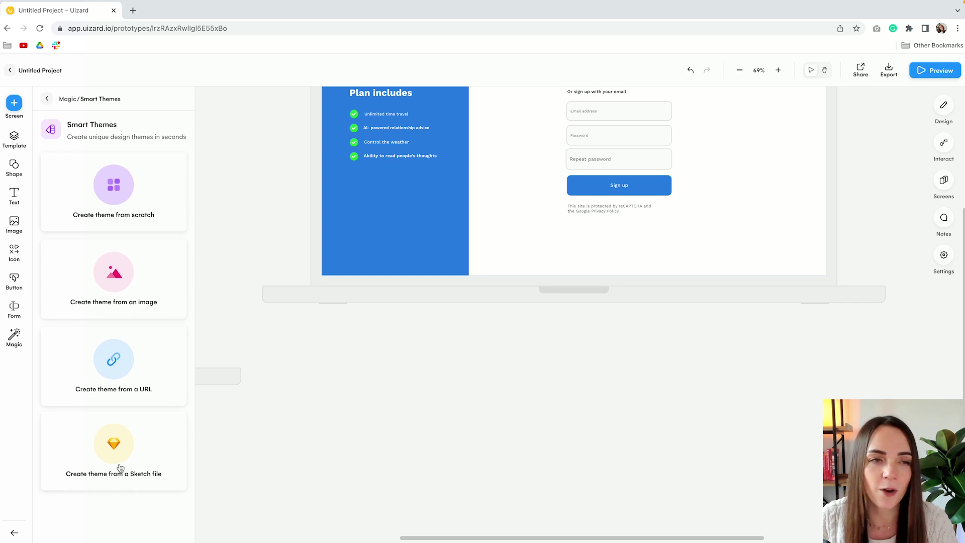
pyautogui.click(139, 195)
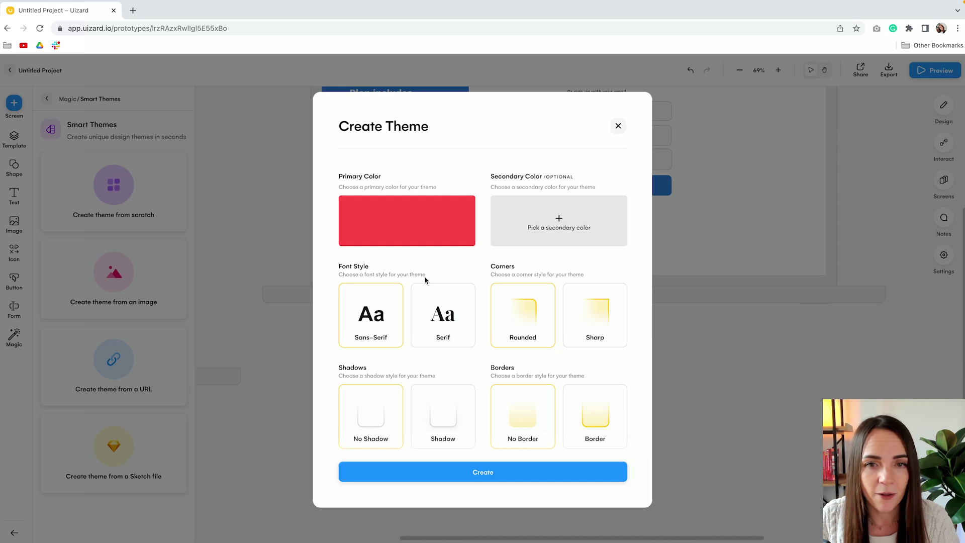
pyautogui.click(440, 220)
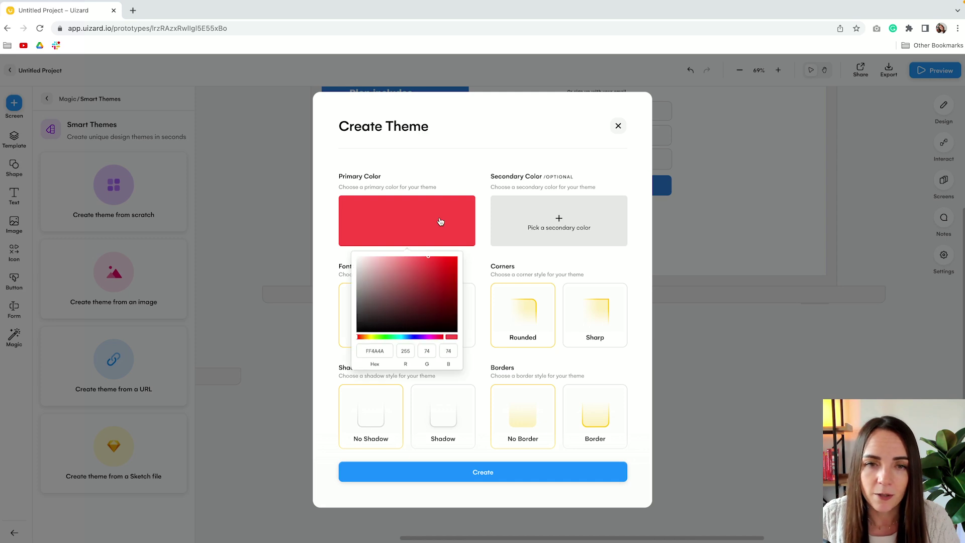
pyautogui.click(430, 337)
# Give the theme a purple secondary colour, Serif font, shadows and borders
pyautogui.click(595, 227)
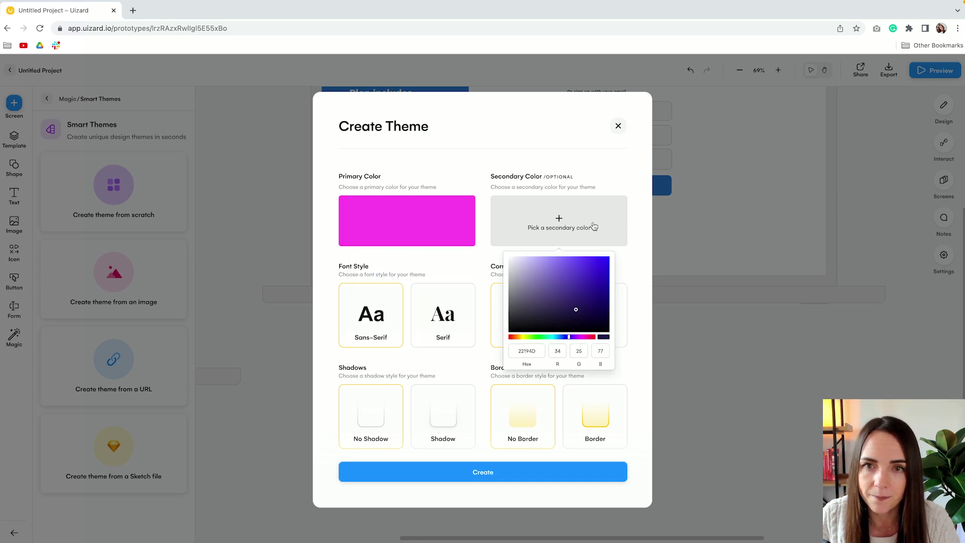
pyautogui.click(567, 265)
pyautogui.click(567, 259)
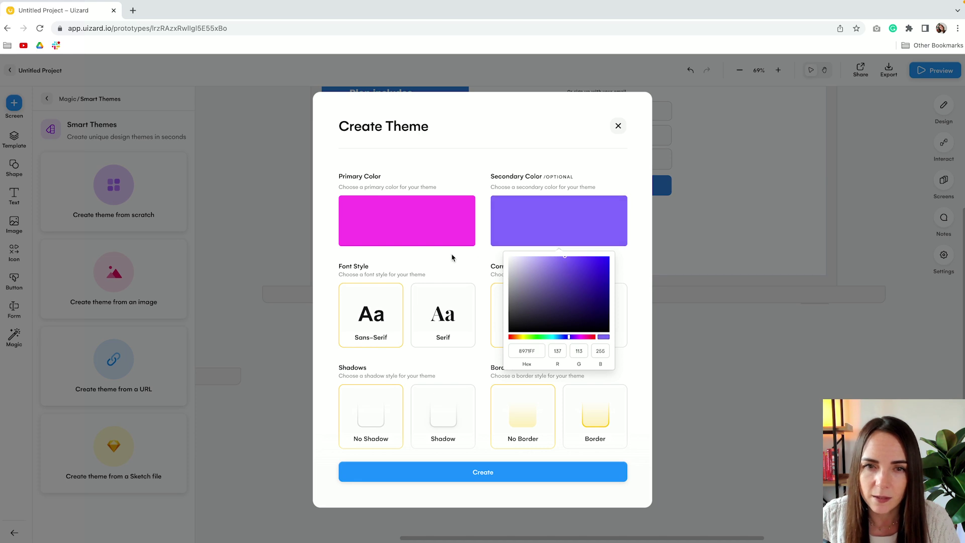
pyautogui.click(451, 257)
pyautogui.click(441, 314)
pyautogui.click(438, 410)
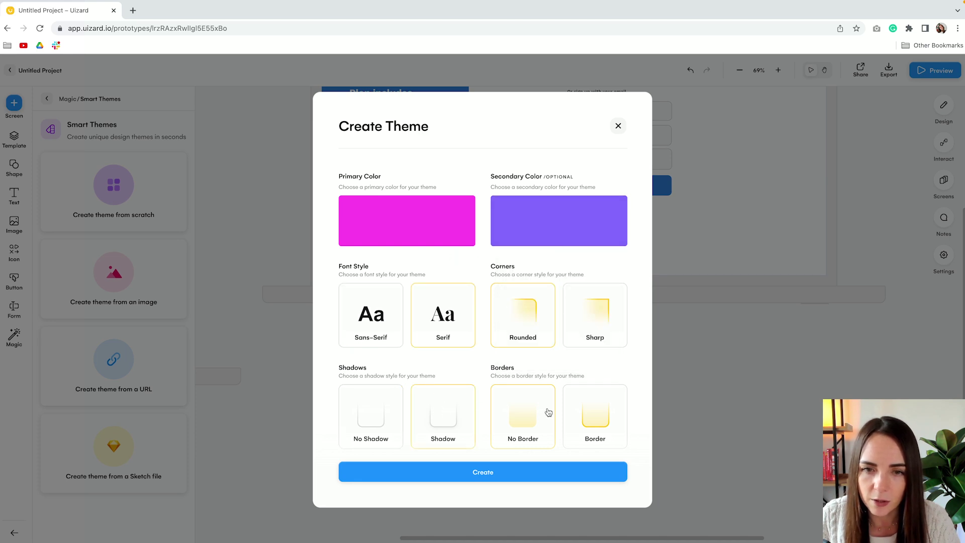
pyautogui.click(596, 410)
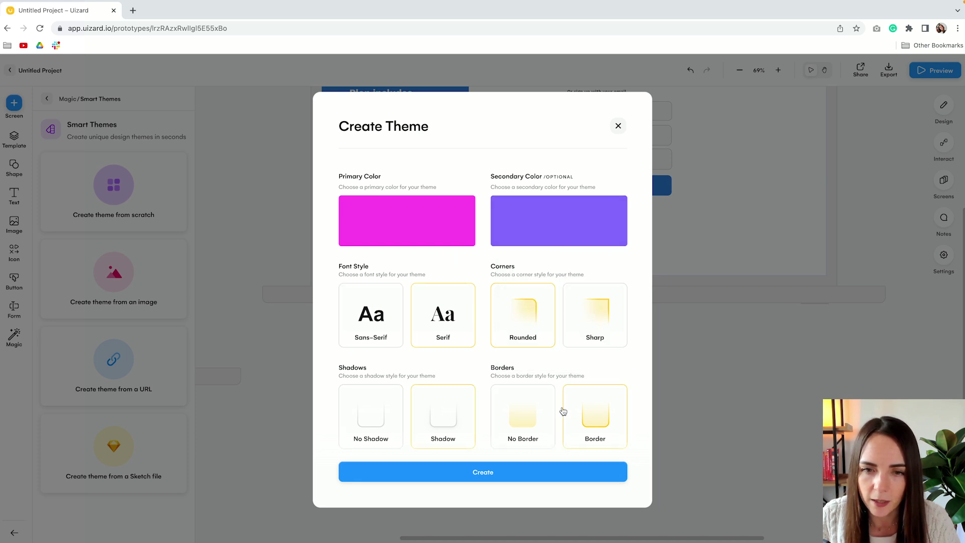
# Apply the generated magenta theme and pan across the restyled plant shop screens
pyautogui.click(446, 475)
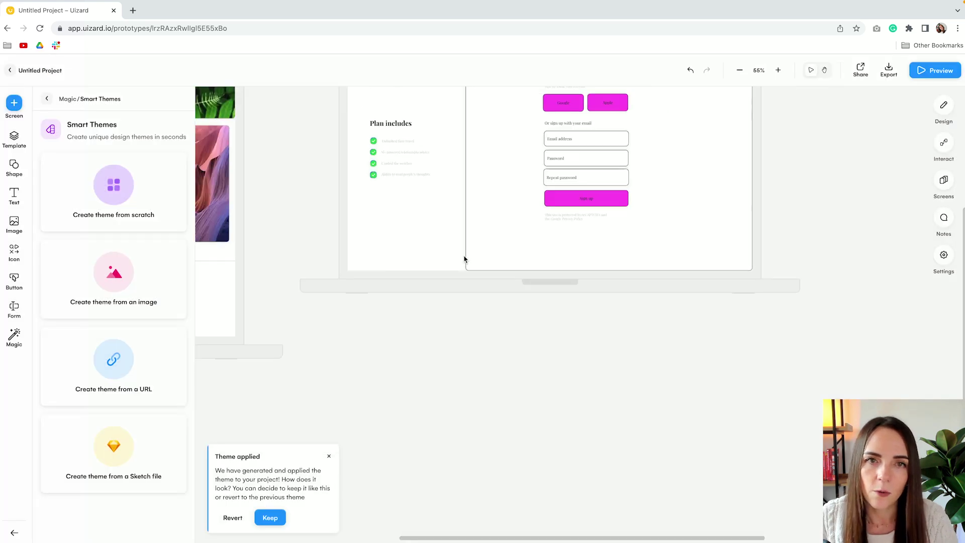
pyautogui.hscroll(-15, 465, 260)
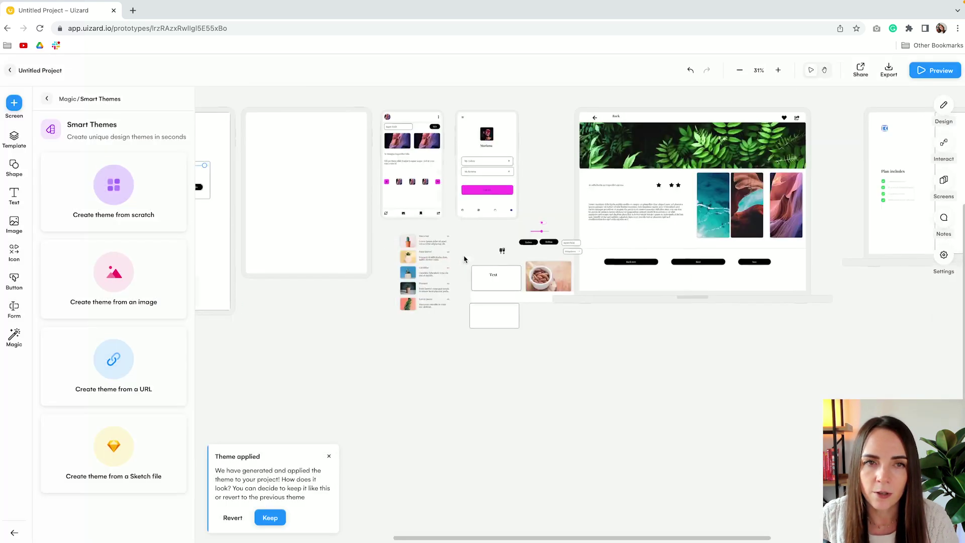
pyautogui.hscroll(-15, 465, 259)
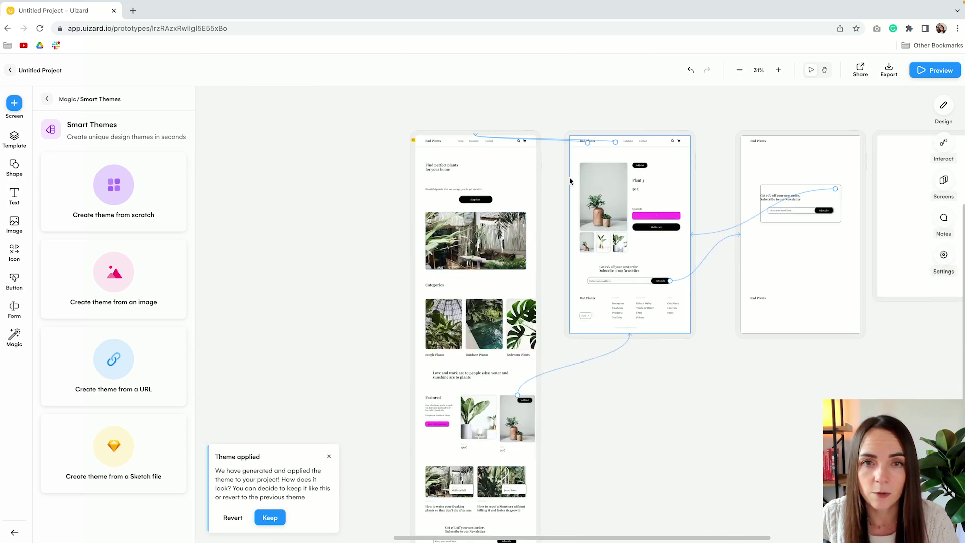
pyautogui.hscroll(15, 462, 308)
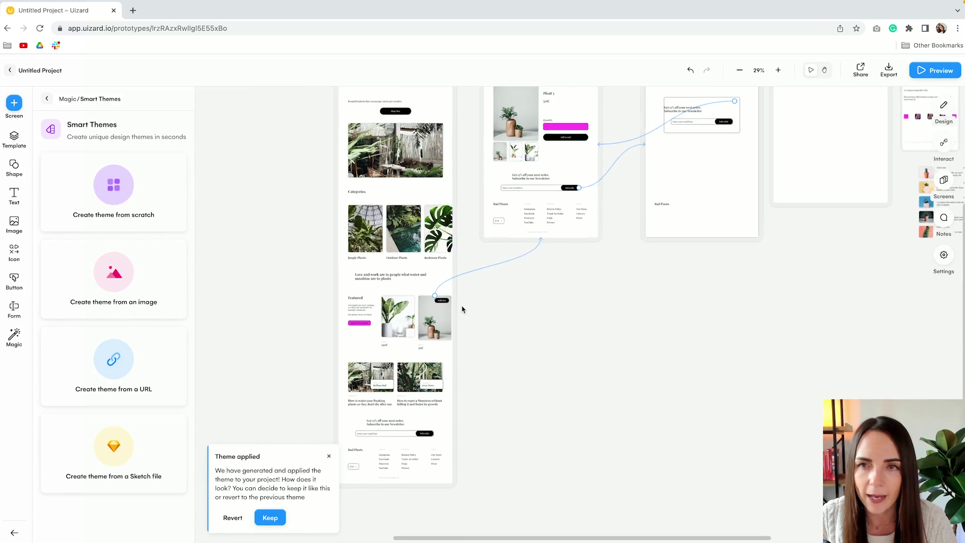
pyautogui.hscroll(10, 463, 308)
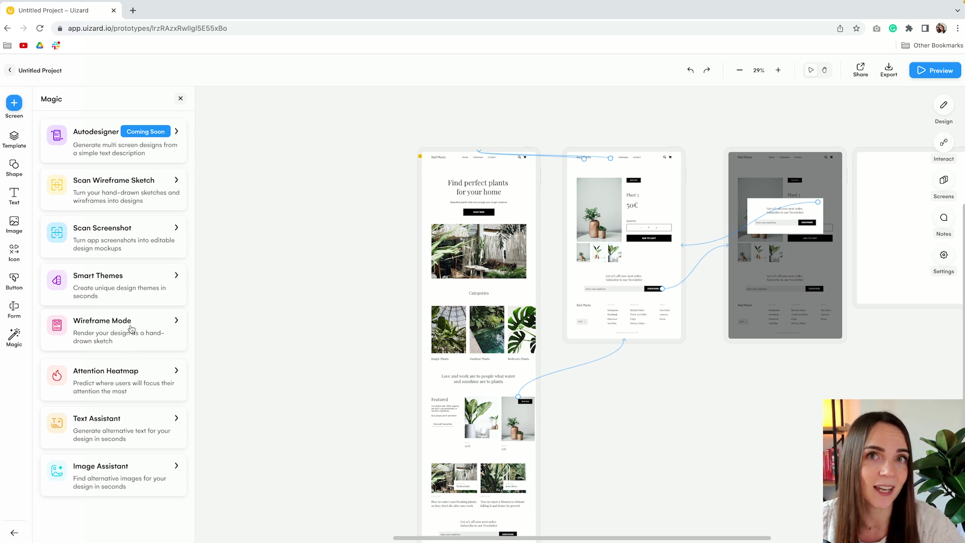
pyautogui.click(132, 329)
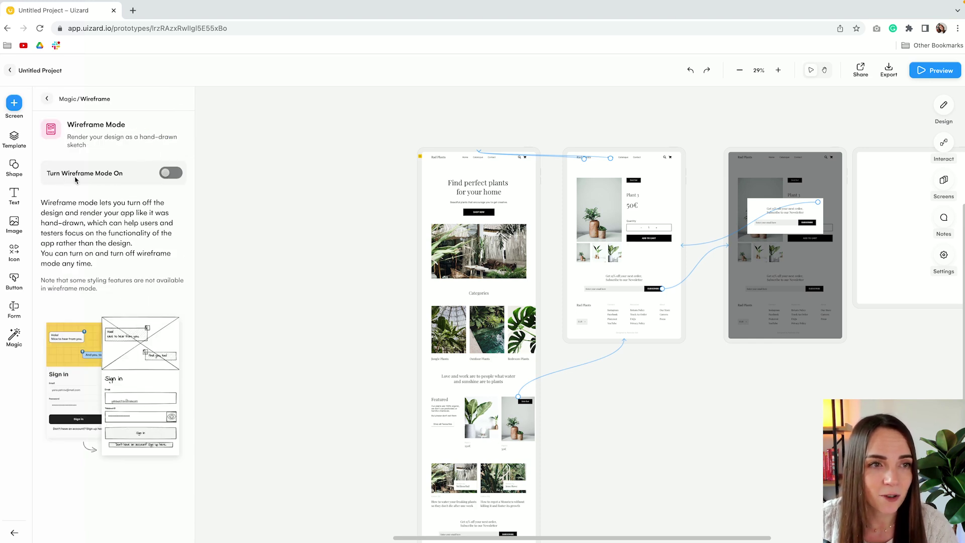
pyautogui.click(170, 173)
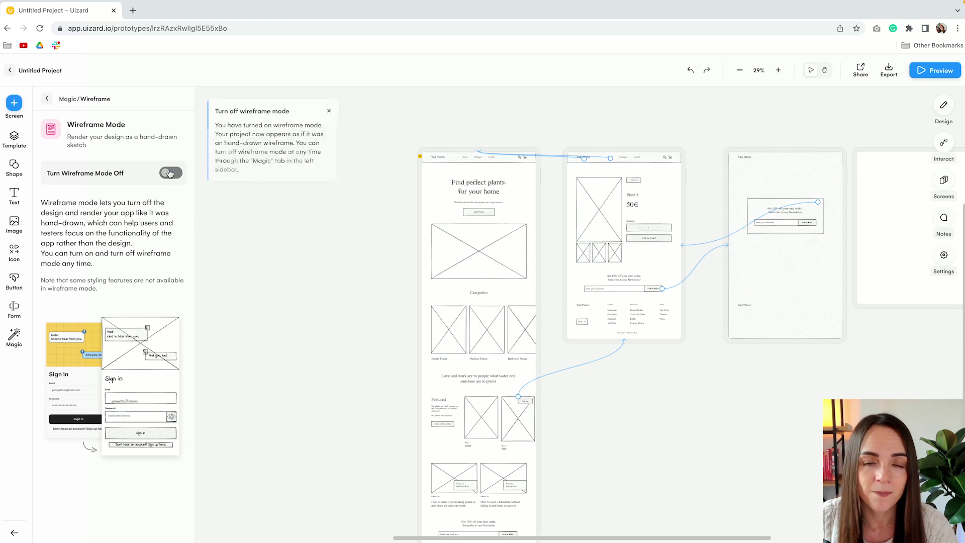
pyautogui.hscroll(10, 517, 239)
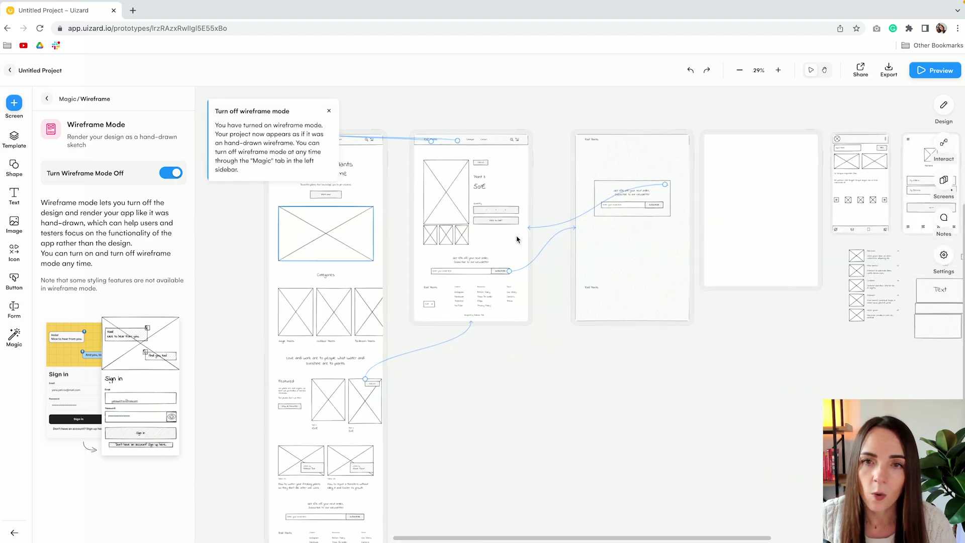
pyautogui.hscroll(8, 509, 238)
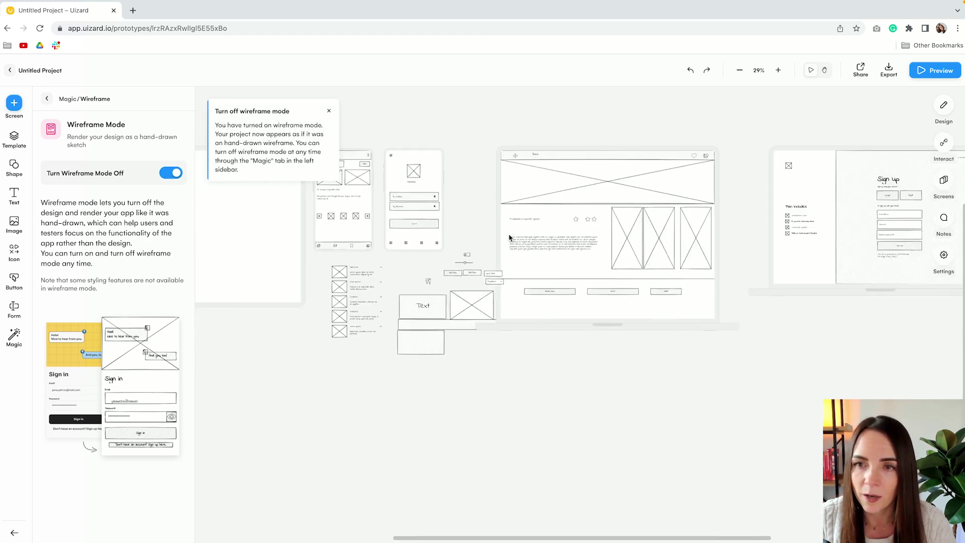
pyautogui.click(329, 113)
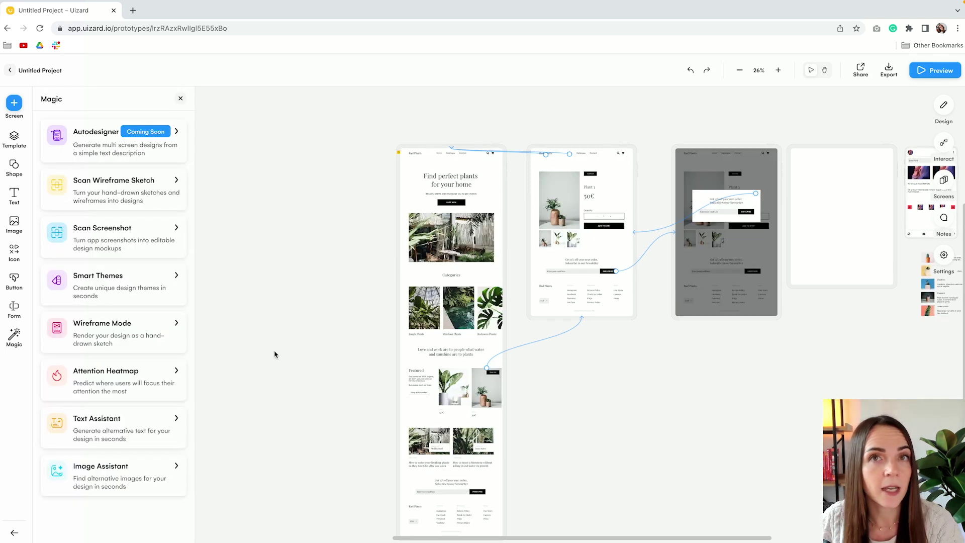
# Open Attention Heatmap and select the entire Home screen frame rather than its parts
pyautogui.click(98, 377)
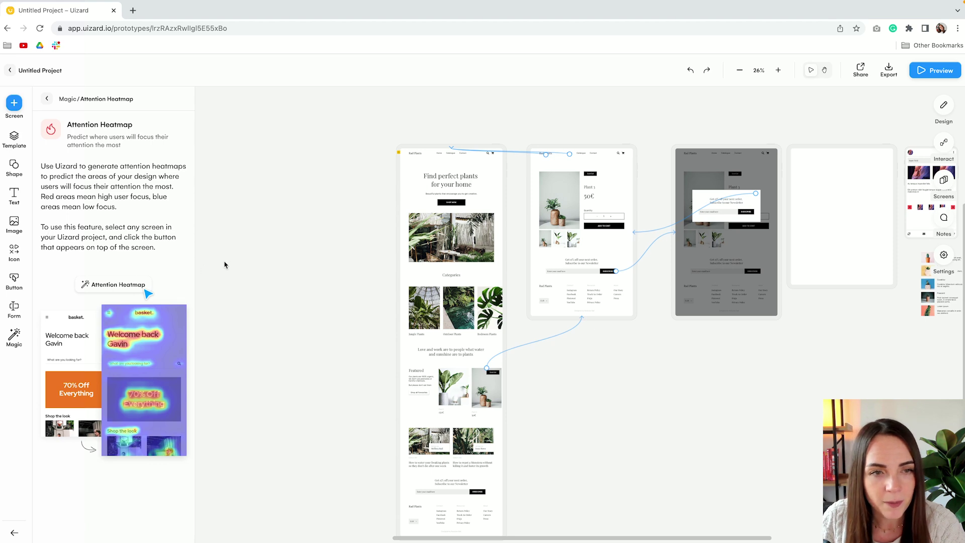
pyautogui.click(407, 153)
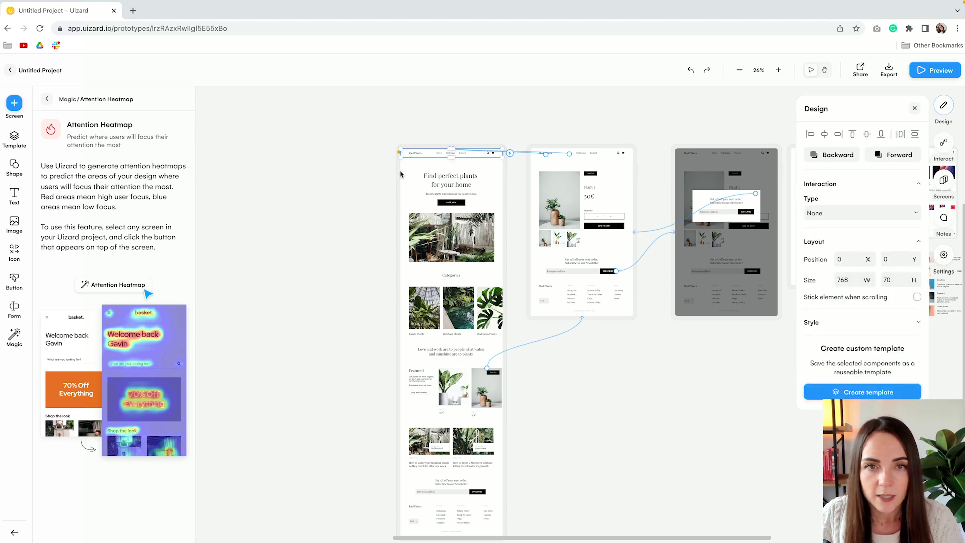
pyautogui.keyDown('ctrl'); pyautogui.scroll(3, 397, 149); pyautogui.keyUp('ctrl')
pyautogui.click(395, 147)
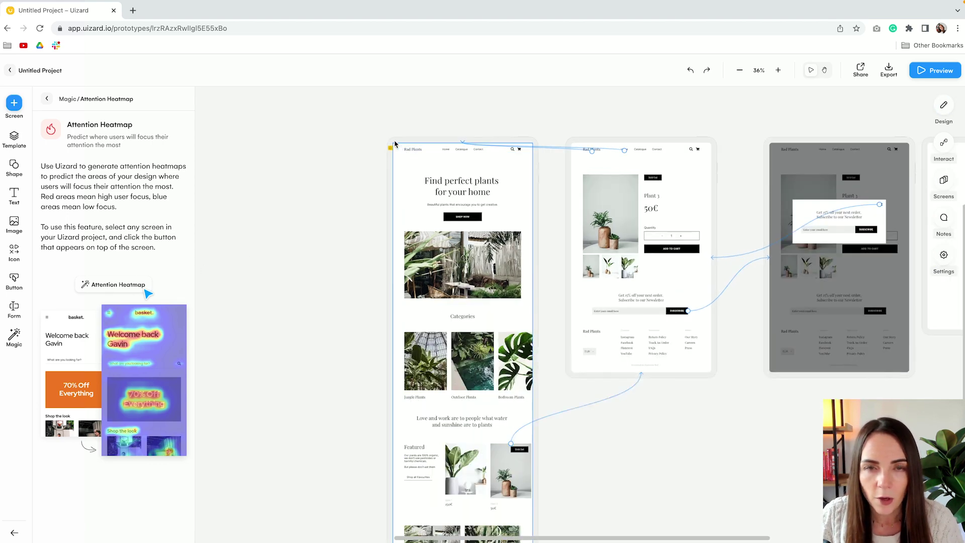
pyautogui.click(20, 344)
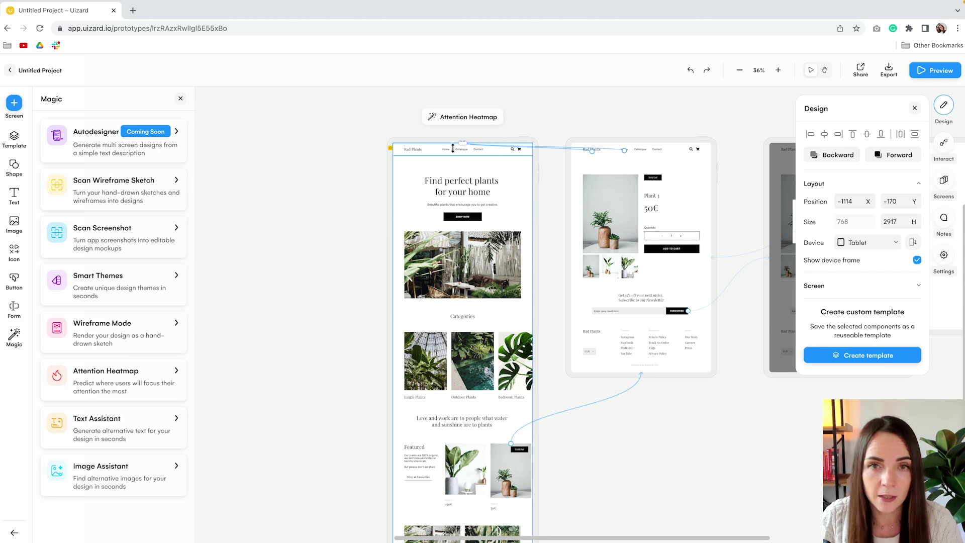
pyautogui.click(416, 189)
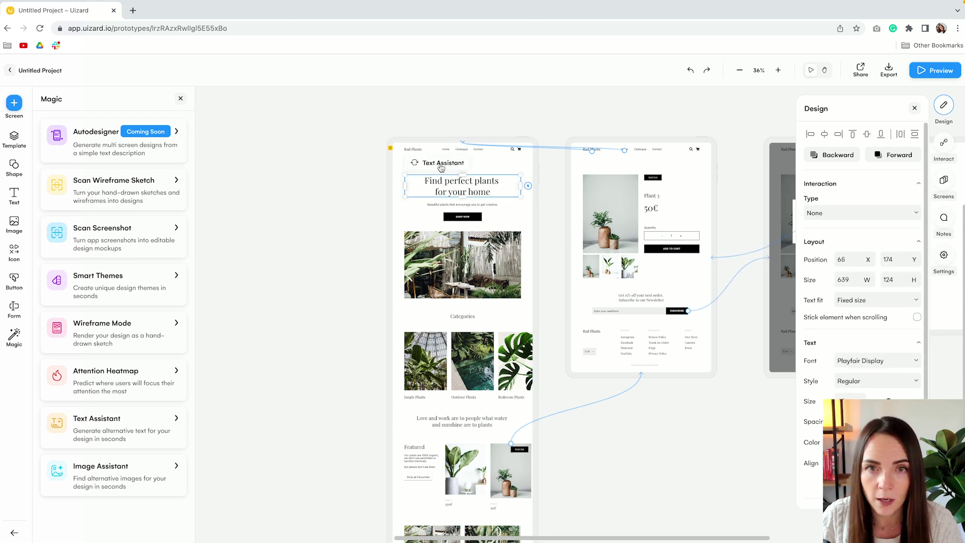
pyautogui.click(433, 150)
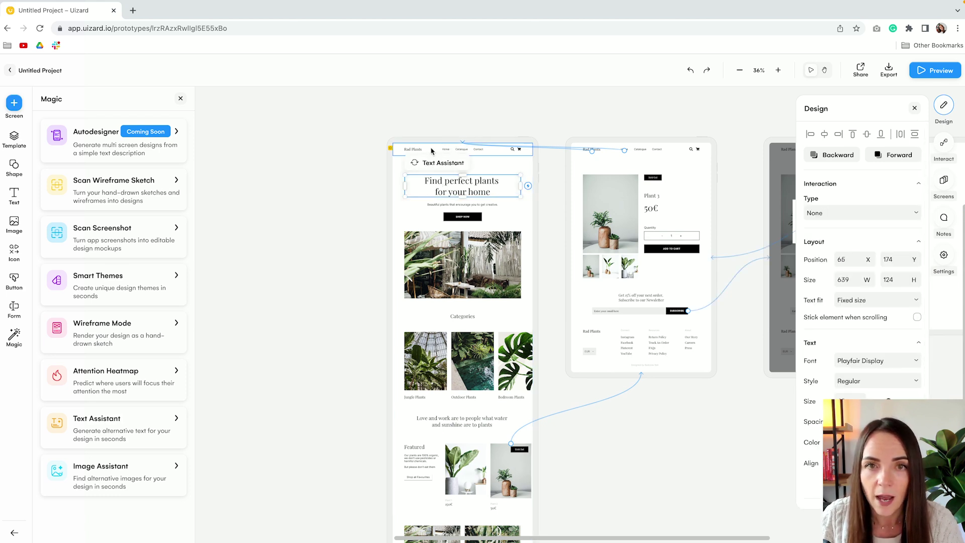
pyautogui.press('Escape')
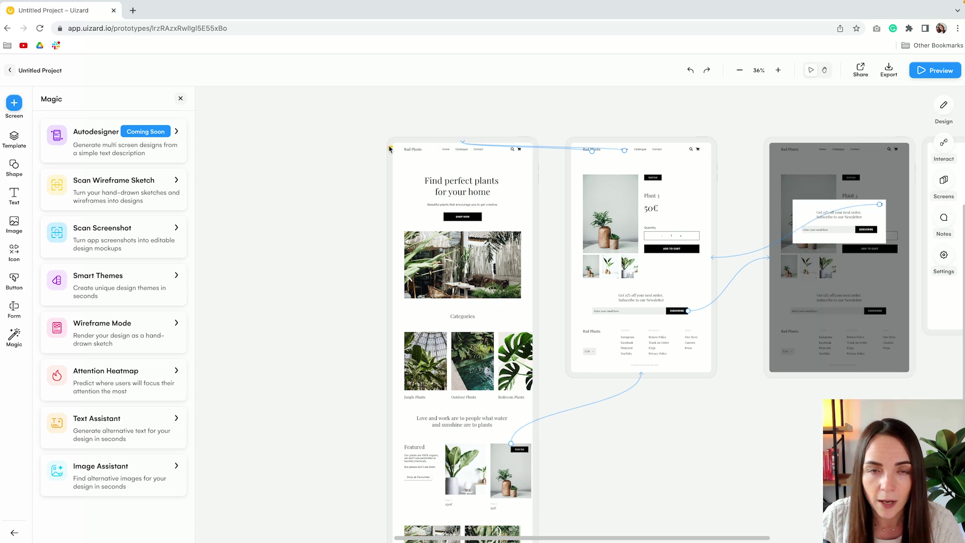
pyautogui.click(403, 149)
pyautogui.scroll(3, 411, 152)
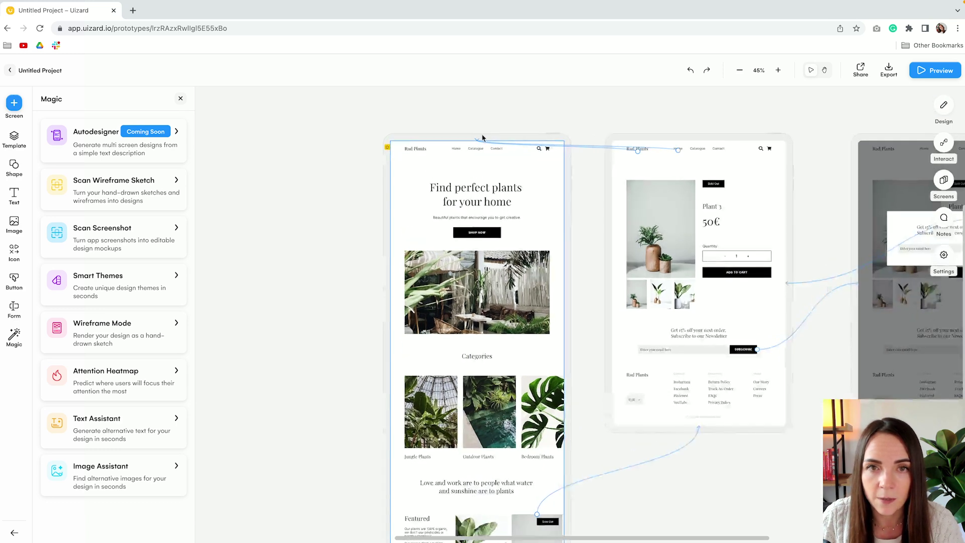
pyautogui.click(450, 134)
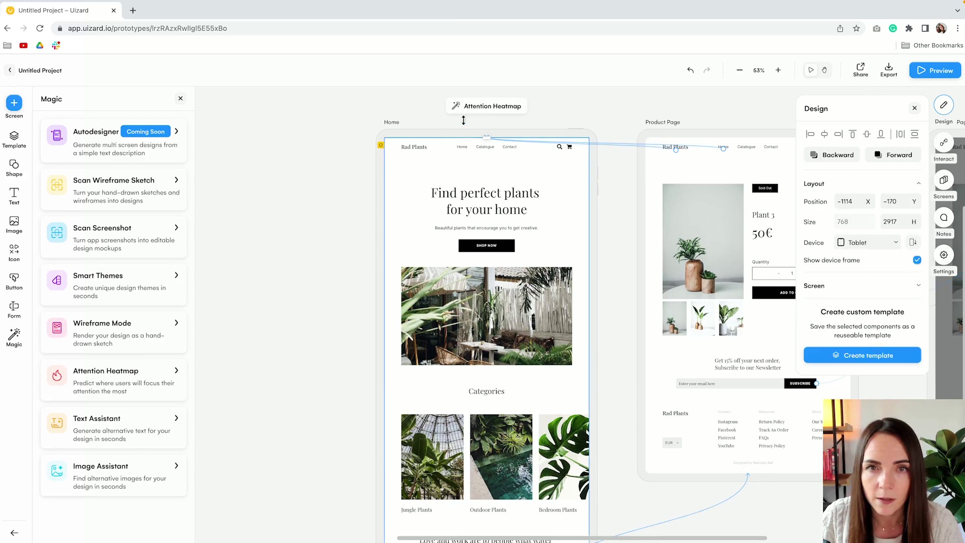
# Generate the Home screen's attention heatmap, view its 768×2917 image full size, then close it
pyautogui.click(478, 107)
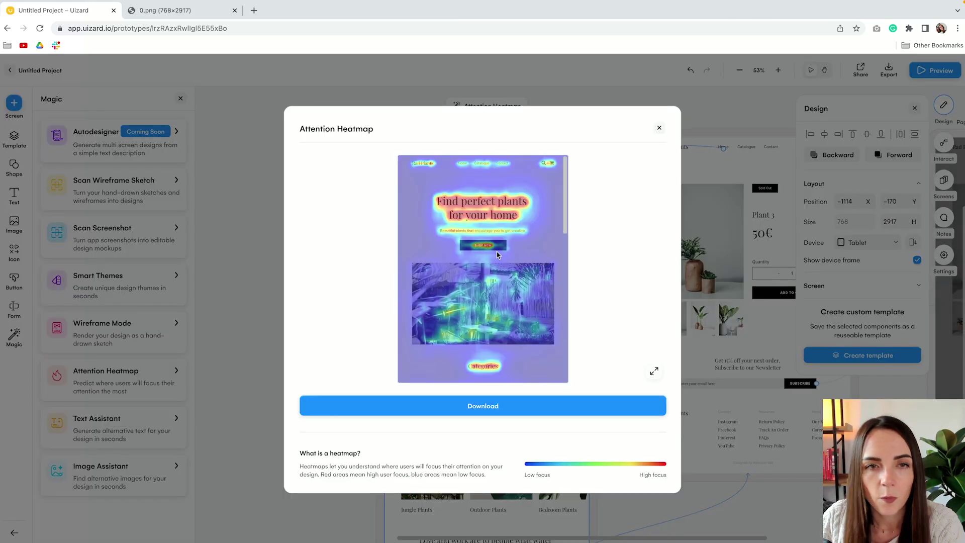
pyautogui.scroll(-2, 514, 282)
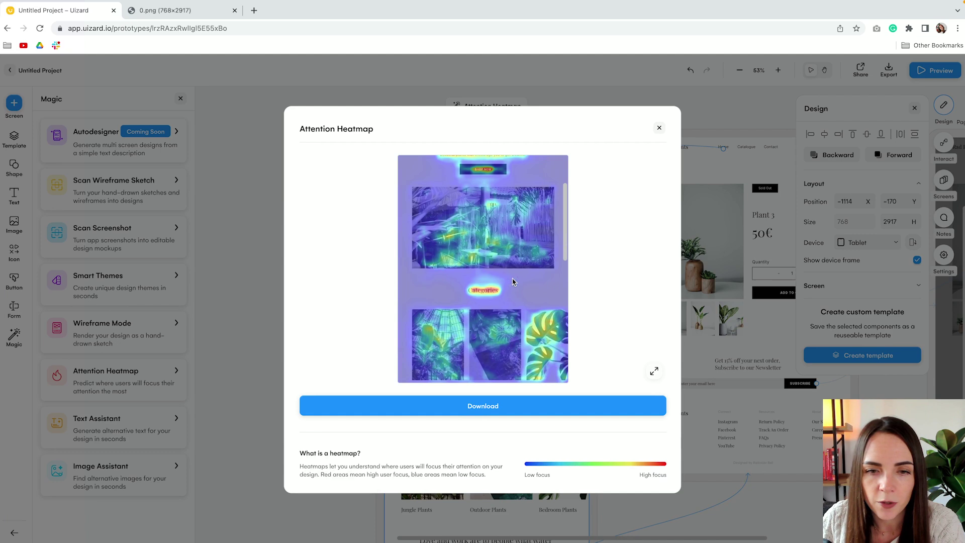
pyautogui.scroll(-2, 550, 282)
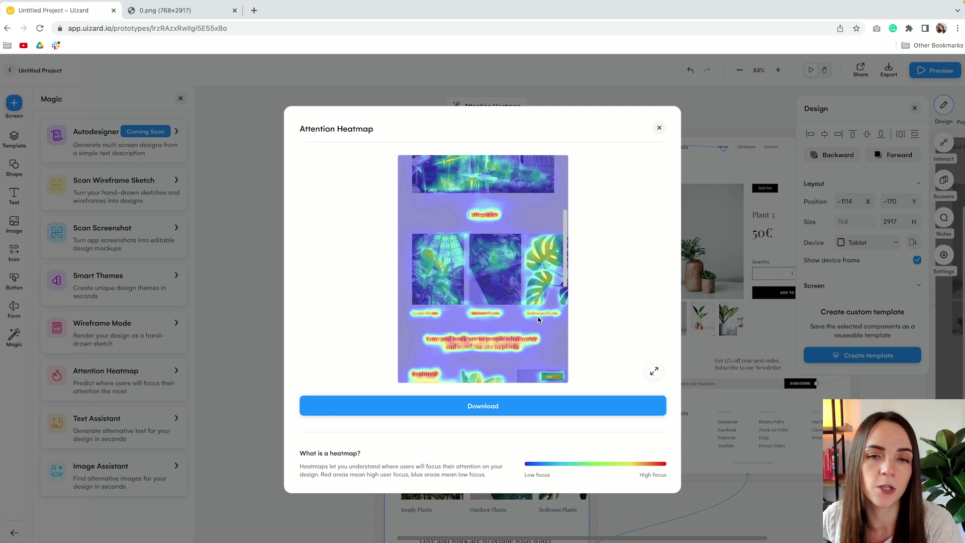
pyautogui.scroll(-8, 545, 279)
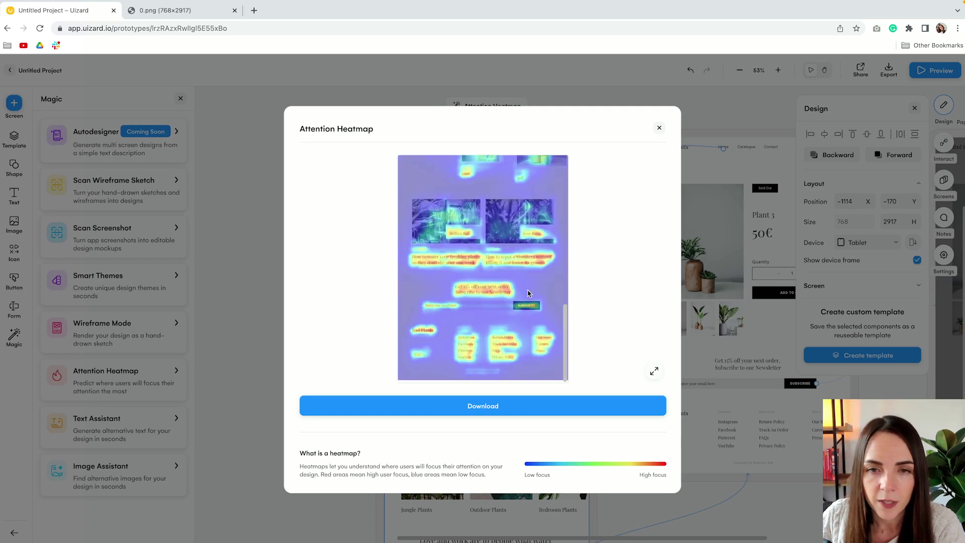
pyautogui.scroll(15, 528, 293)
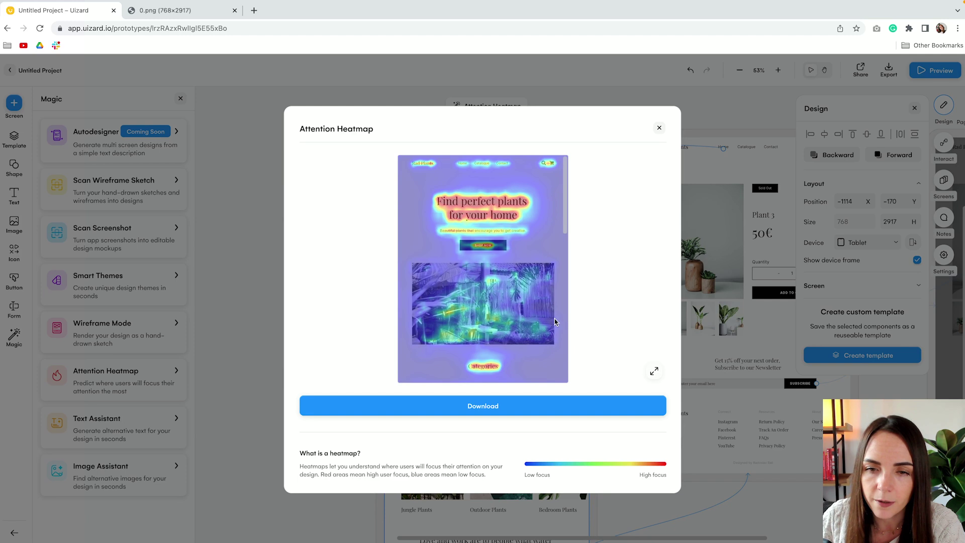
pyautogui.click(655, 374)
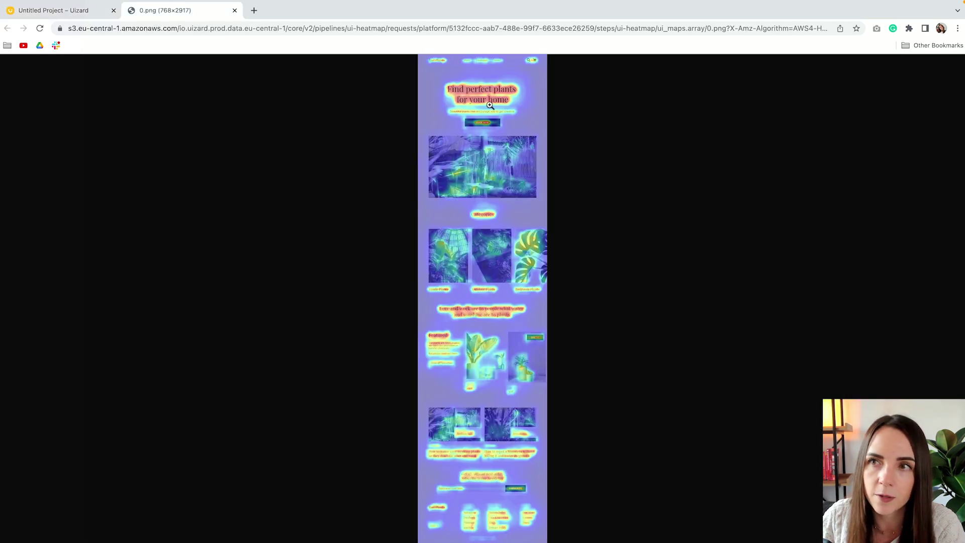
pyautogui.click(79, 9)
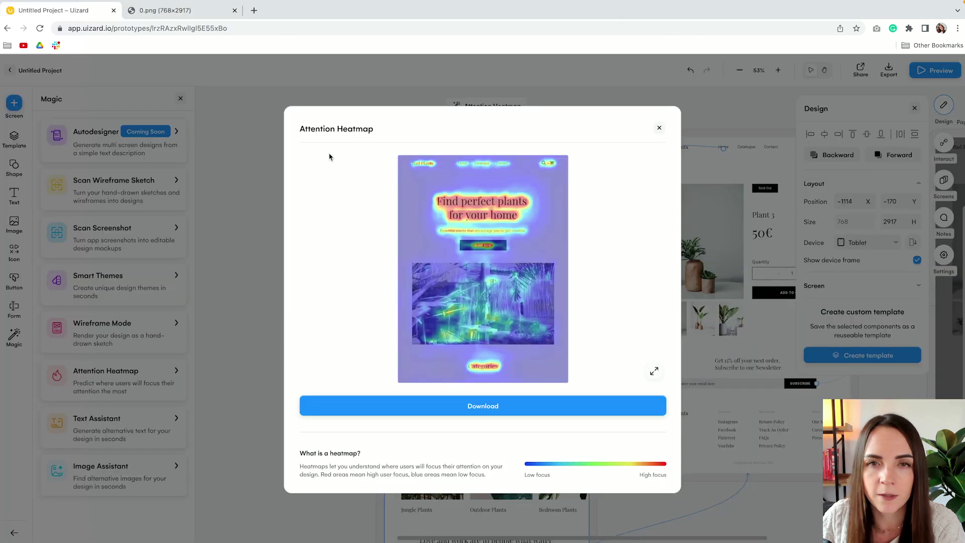
pyautogui.click(183, 299)
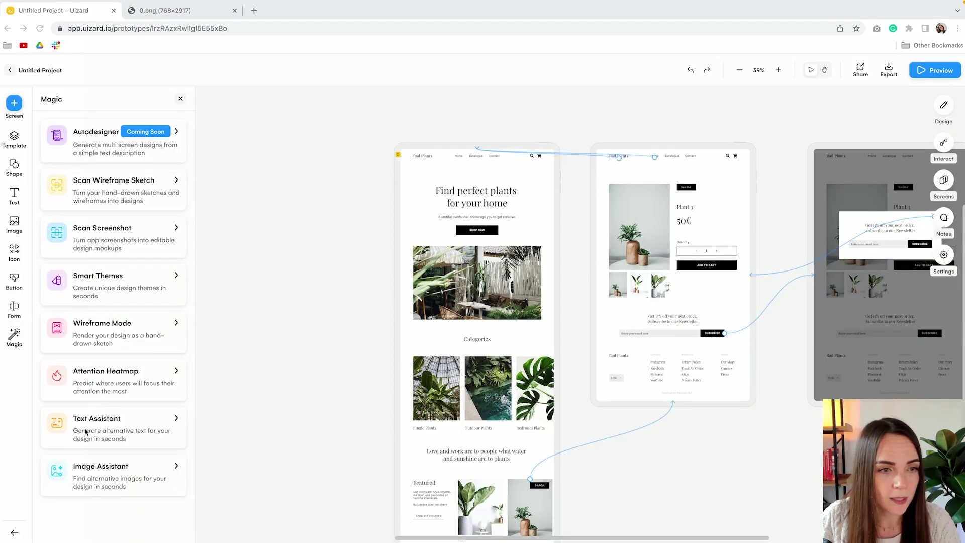
# Generate Text Assistant rewrites of 'Find perfect plants for your home' without replacing the heading
pyautogui.click(114, 432)
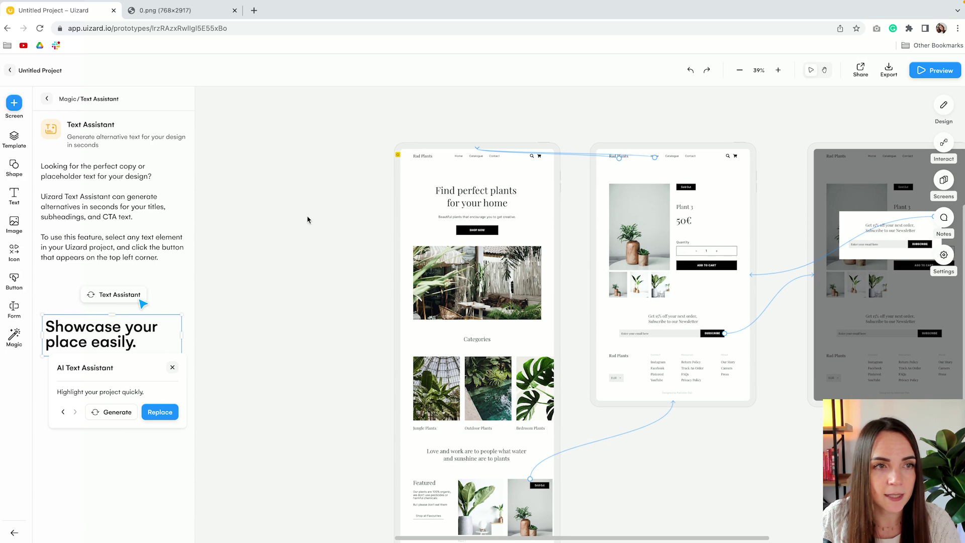
pyautogui.scroll(3, 307, 220)
pyautogui.click(476, 197)
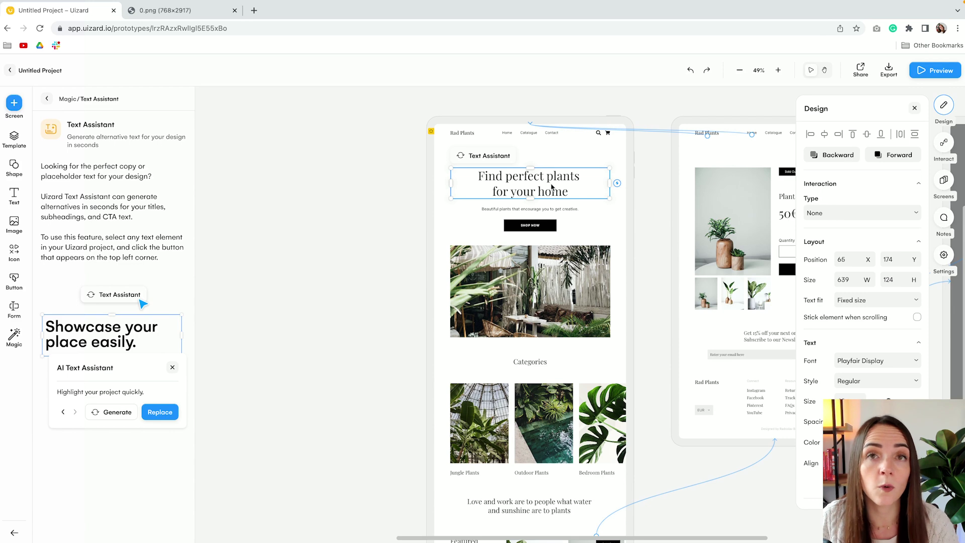
pyautogui.scroll(5, 554, 181)
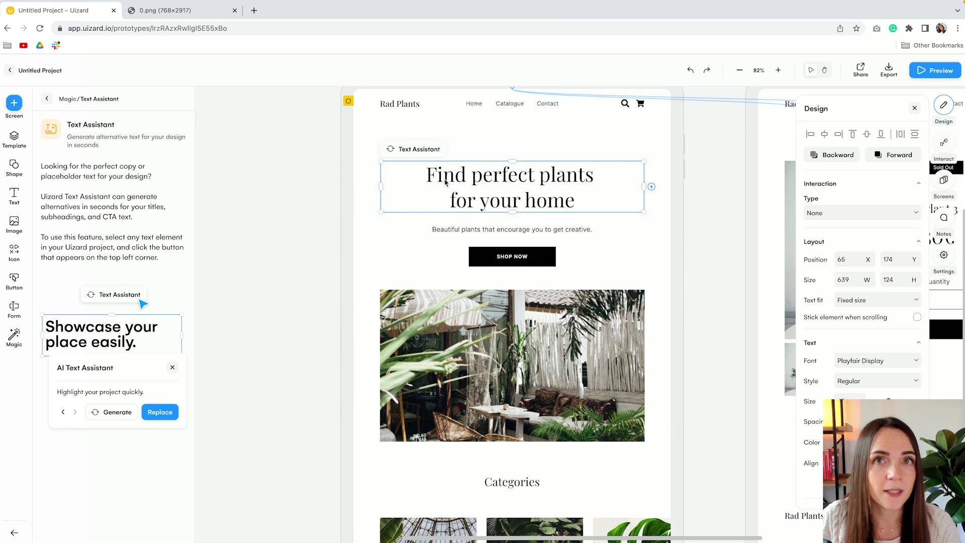
pyautogui.click(415, 149)
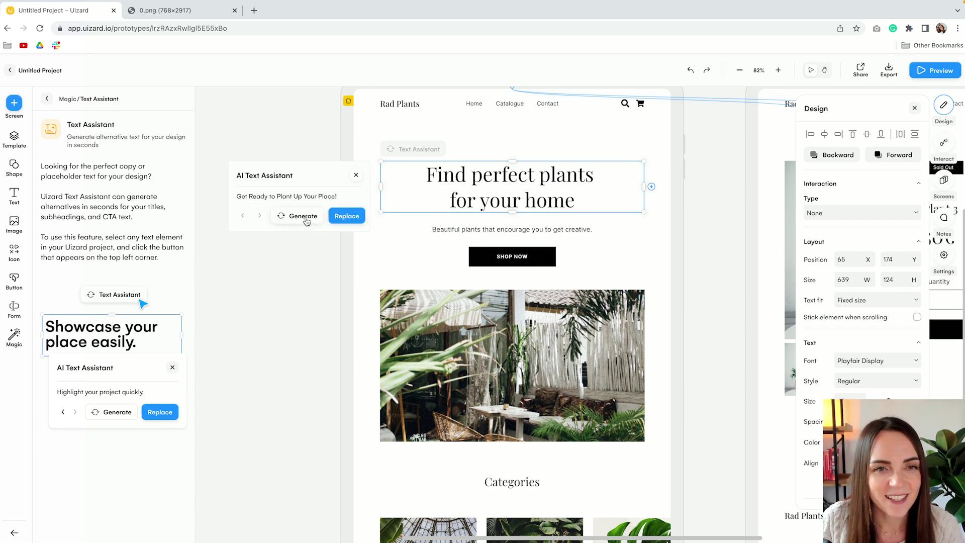
pyautogui.click(303, 216)
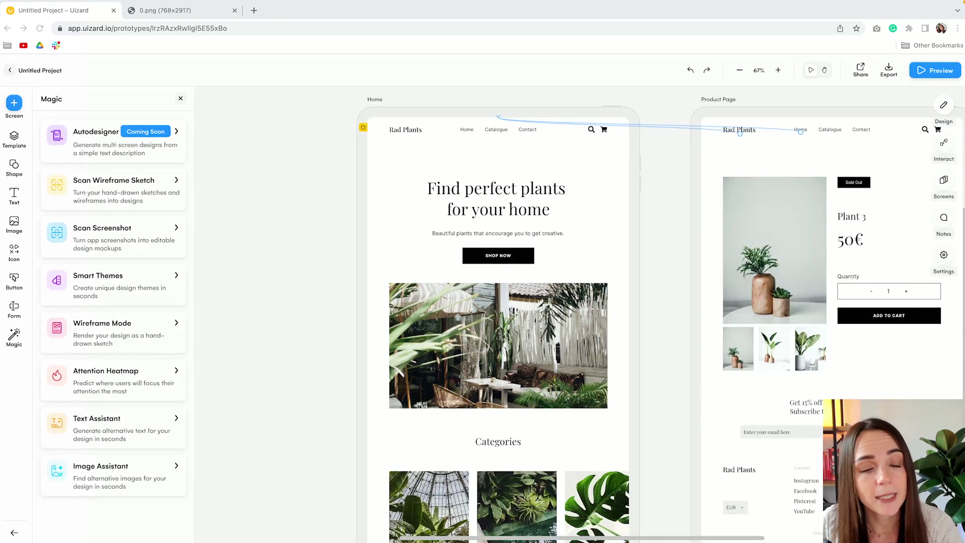
# Swap the Home hero photo for a 'Jungle' rocky river image via Image Assistant
pyautogui.click(112, 473)
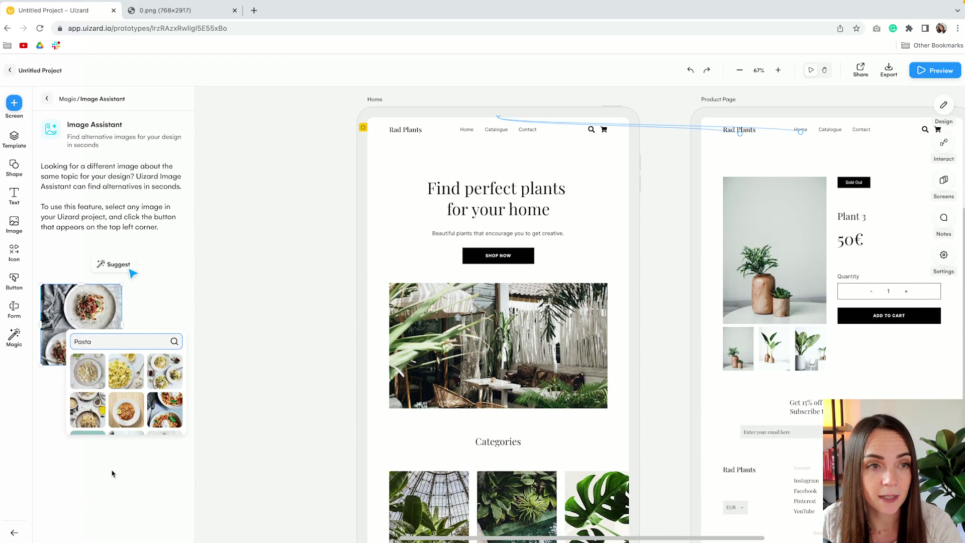
pyautogui.click(463, 341)
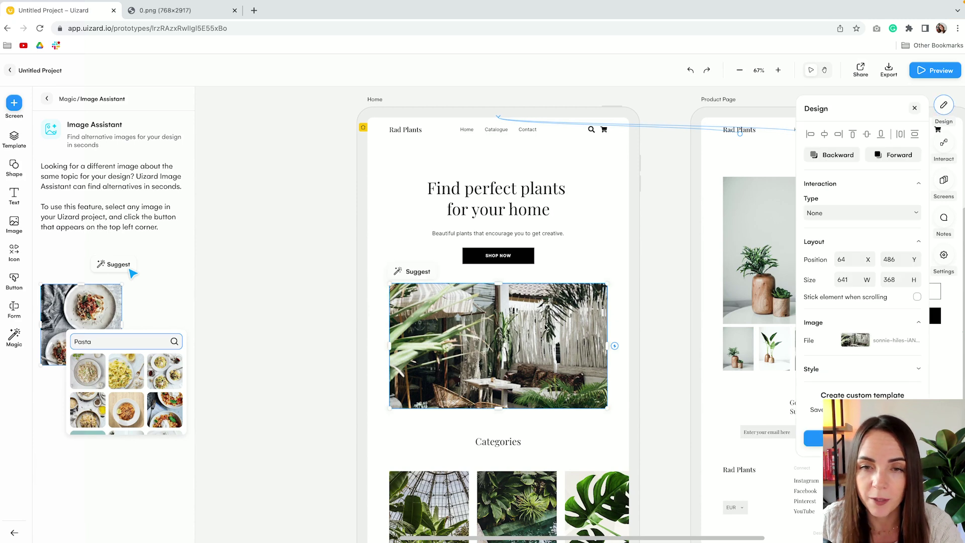
pyautogui.click(416, 276)
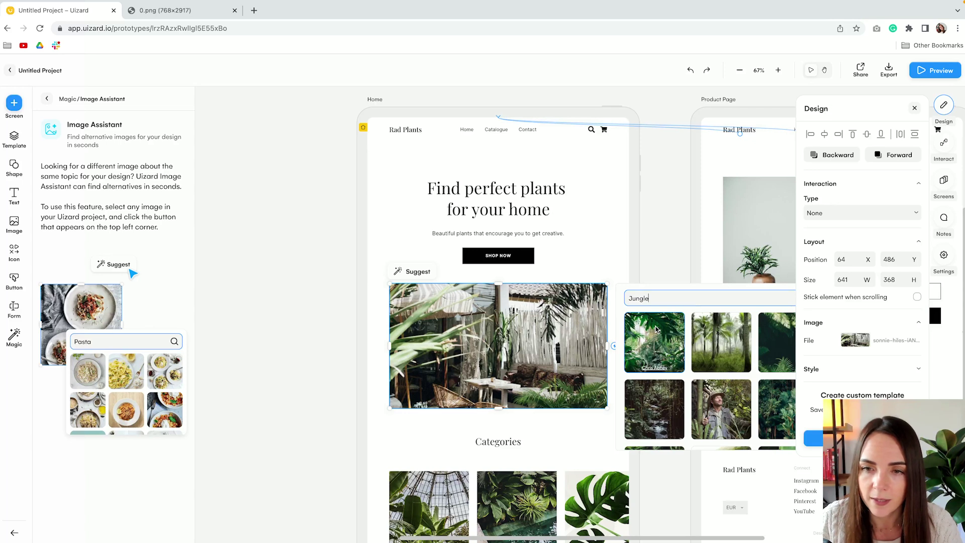
pyautogui.scroll(-3, 688, 362)
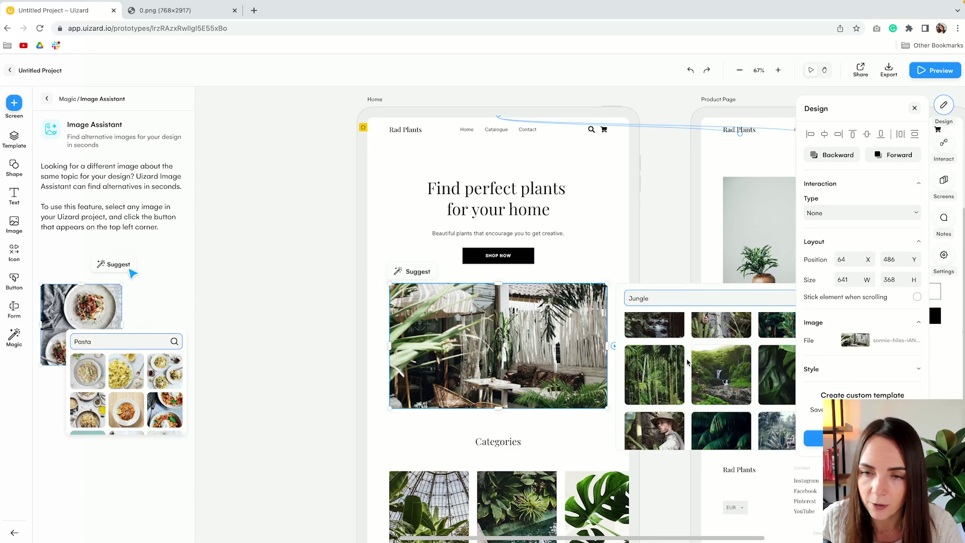
pyautogui.click(657, 390)
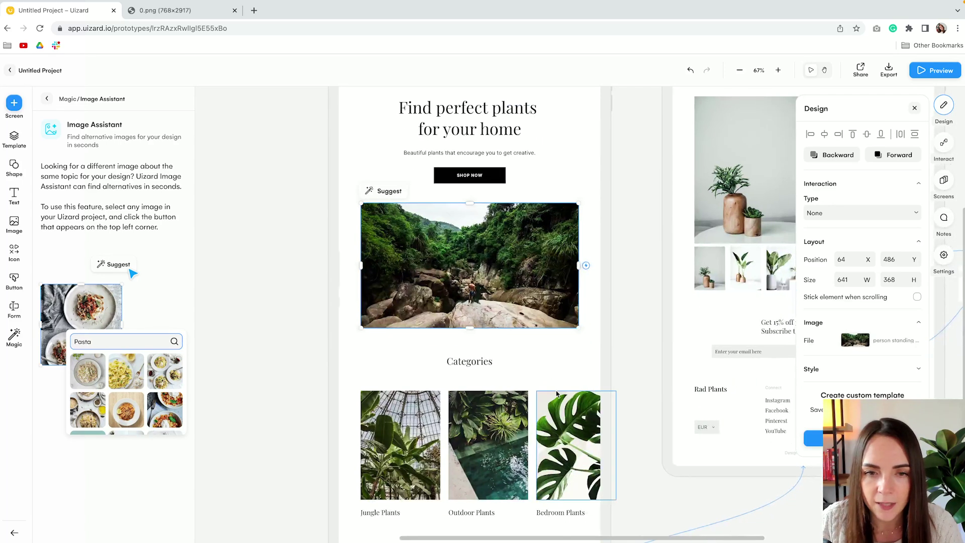
pyautogui.scroll(-2, 557, 395)
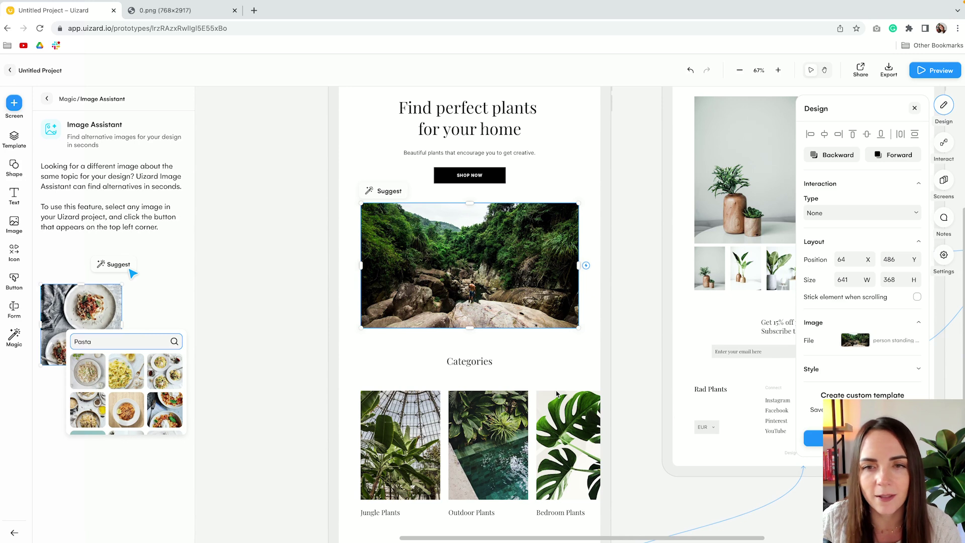
pyautogui.scroll(-5, 557, 394)
pyautogui.click(261, 238)
pyautogui.click(14, 336)
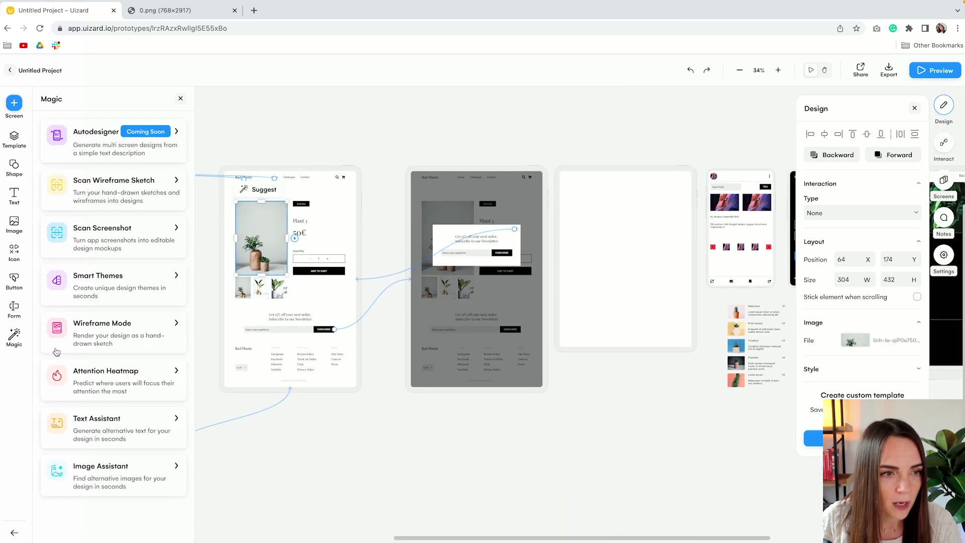
# Preview the prototype: open Plant 3, dismiss the newsletter popup, and return Home
pyautogui.click(180, 99)
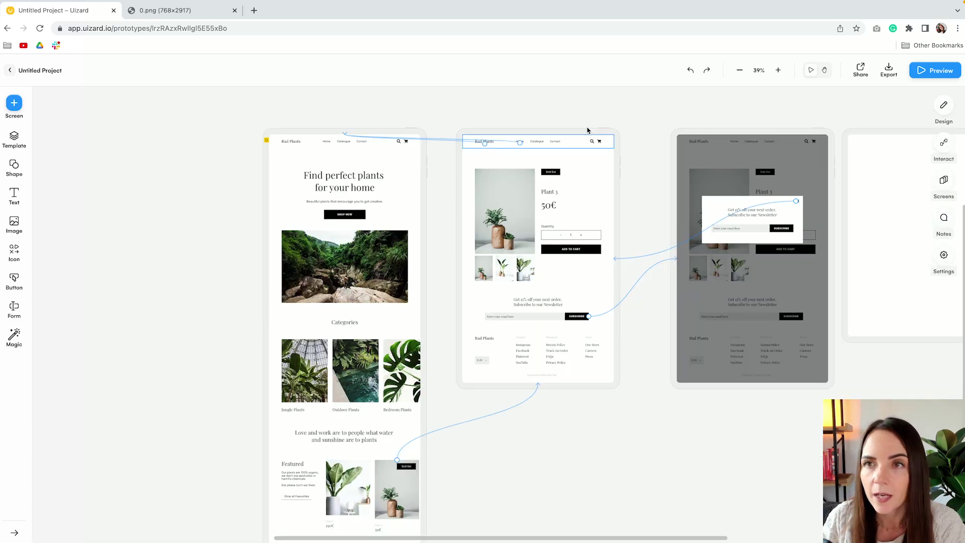
pyautogui.click(940, 72)
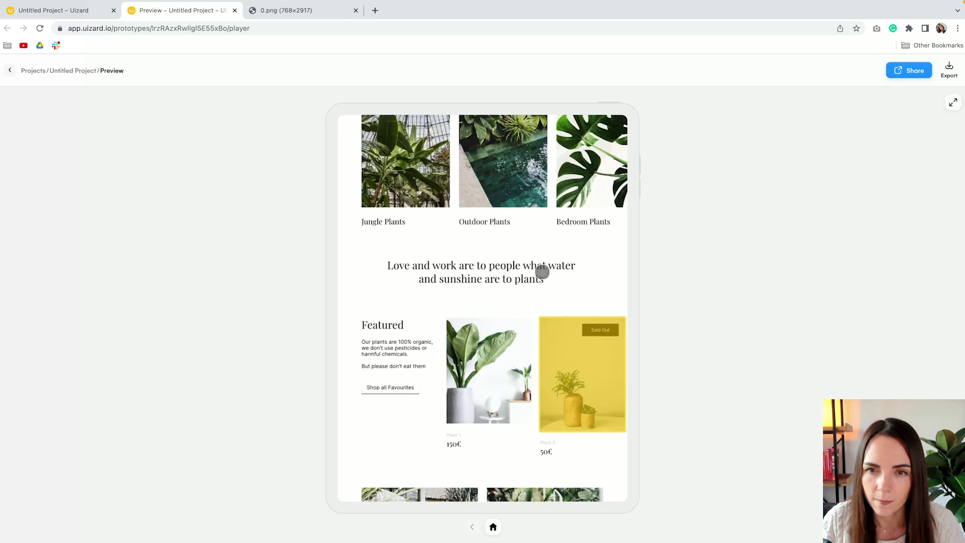
pyautogui.scroll(-2, 558, 251)
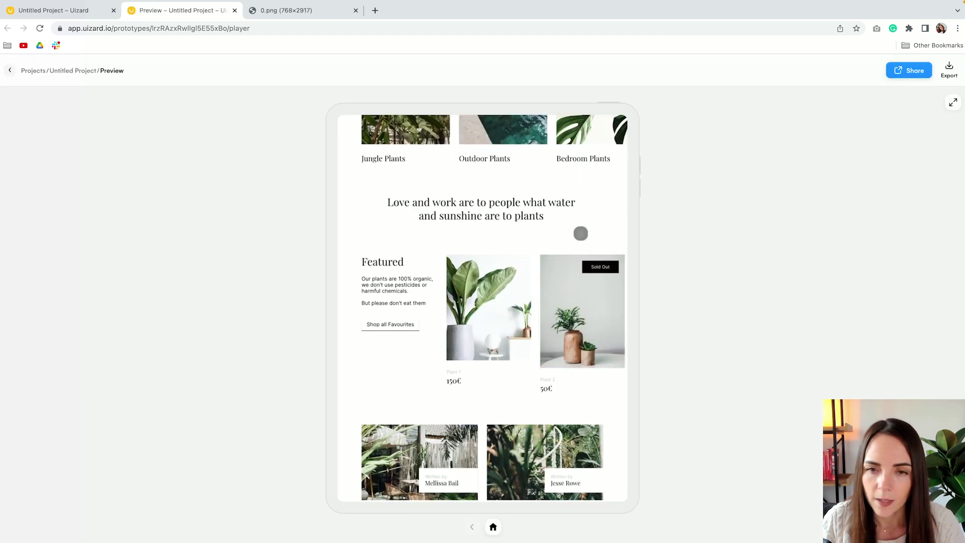
pyautogui.click(593, 308)
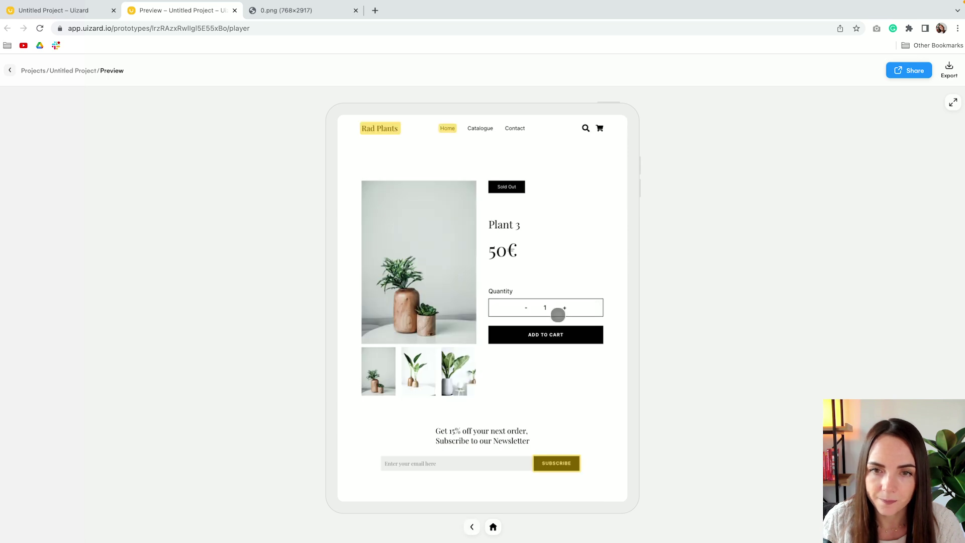
pyautogui.click(543, 460)
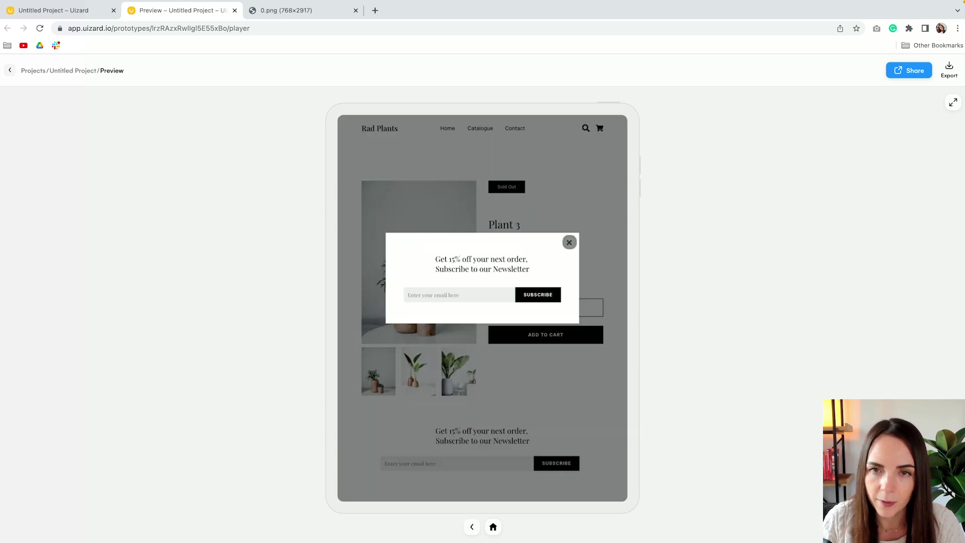
pyautogui.click(570, 241)
pyautogui.click(445, 129)
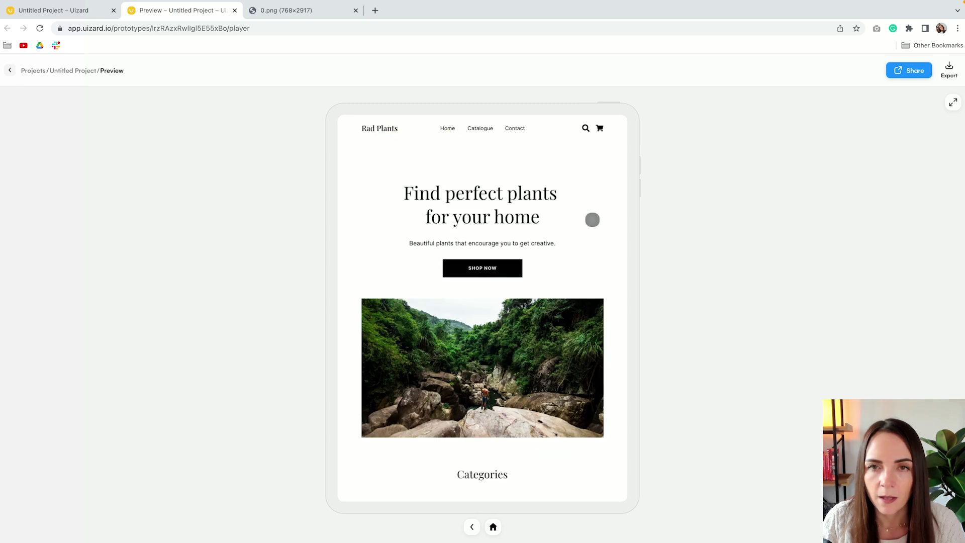
pyautogui.scroll(-1, 593, 219)
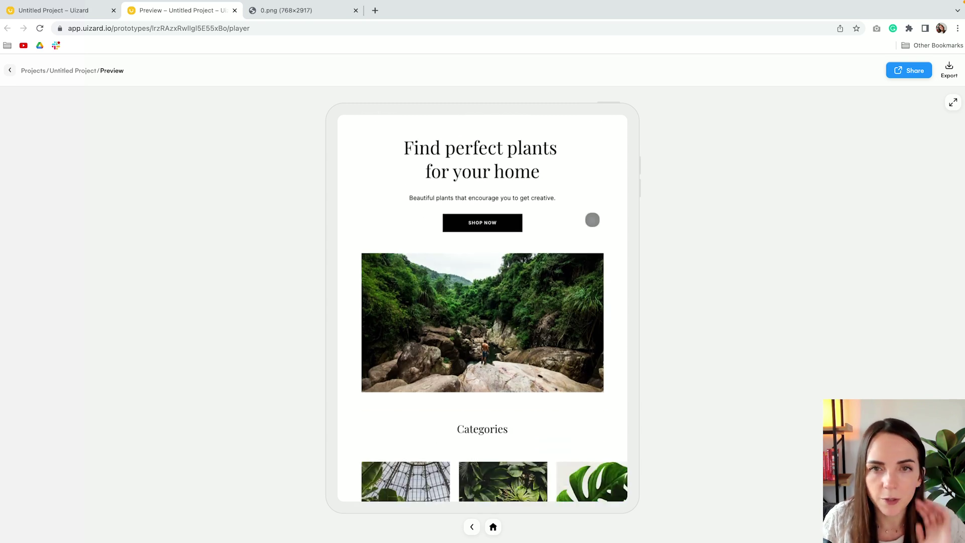